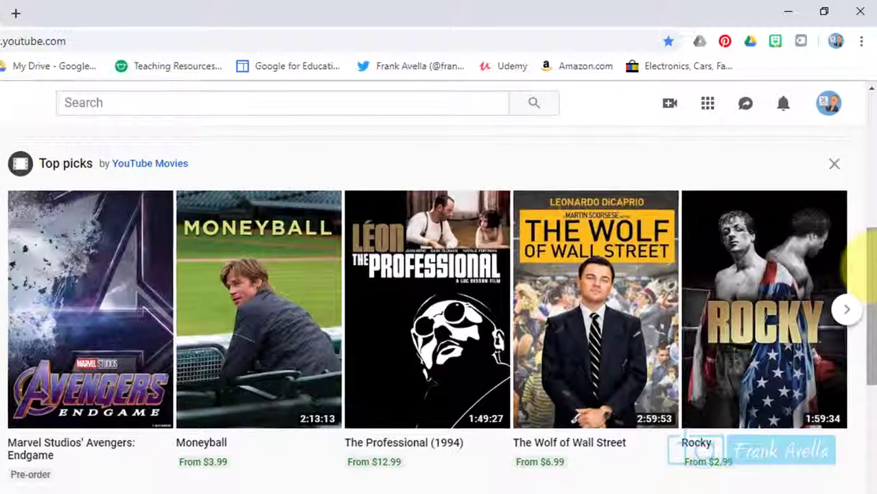
# Open the info and settings of the video "Google Certified Educator Level 2: Label Blog Post" from Creator Studio's Video Manager.
pyautogui.click(828, 105)
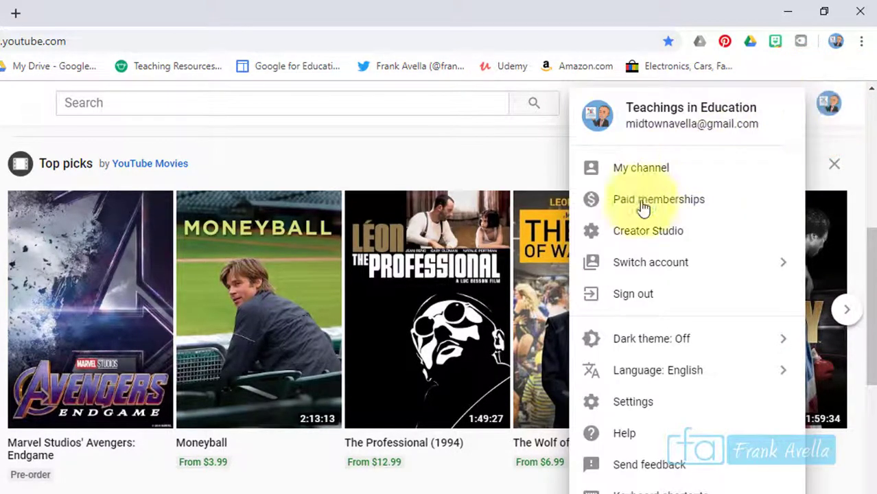
pyautogui.click(642, 242)
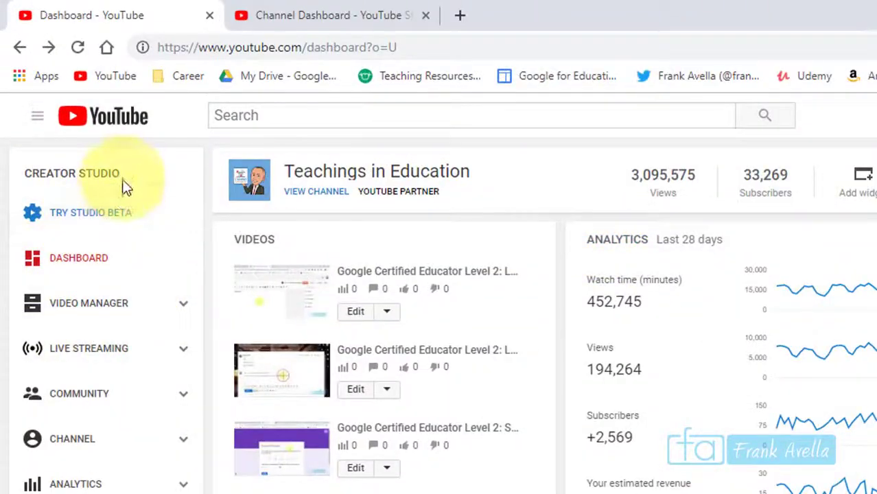
pyautogui.moveTo(121, 177); pyautogui.dragTo(24, 174)
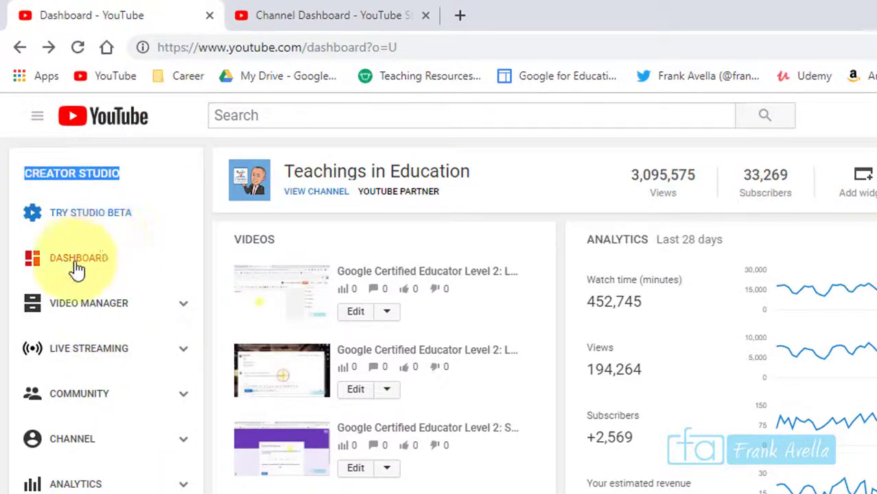
pyautogui.click(90, 267)
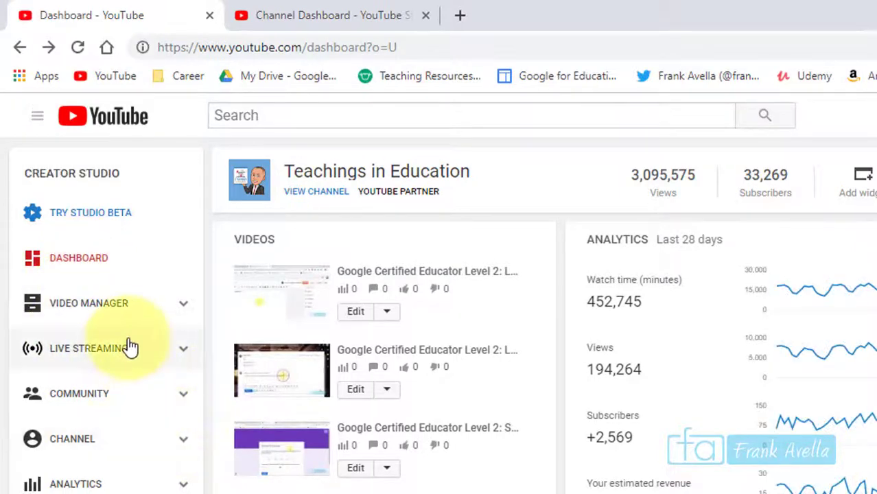
pyautogui.click(101, 309)
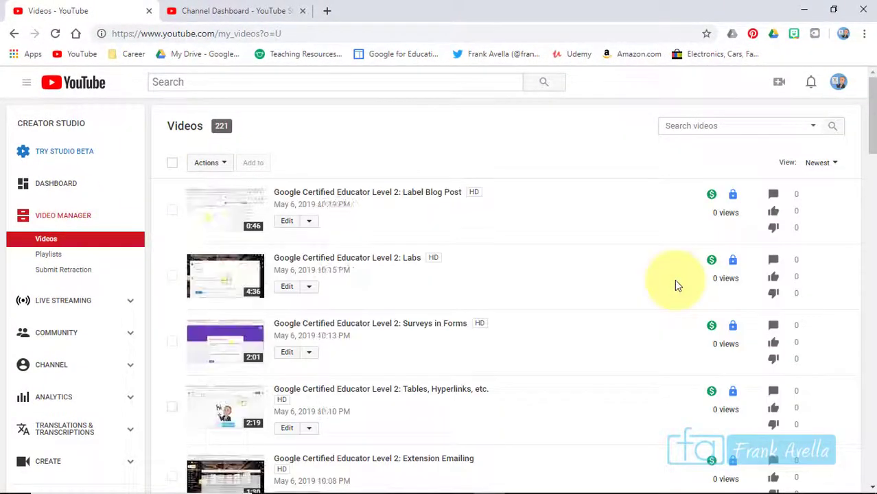
pyautogui.moveTo(866, 120)
pyautogui.mouseDown()
pyautogui.moveTo(865, 206)
pyautogui.moveTo(866, 102)
pyautogui.mouseUp()
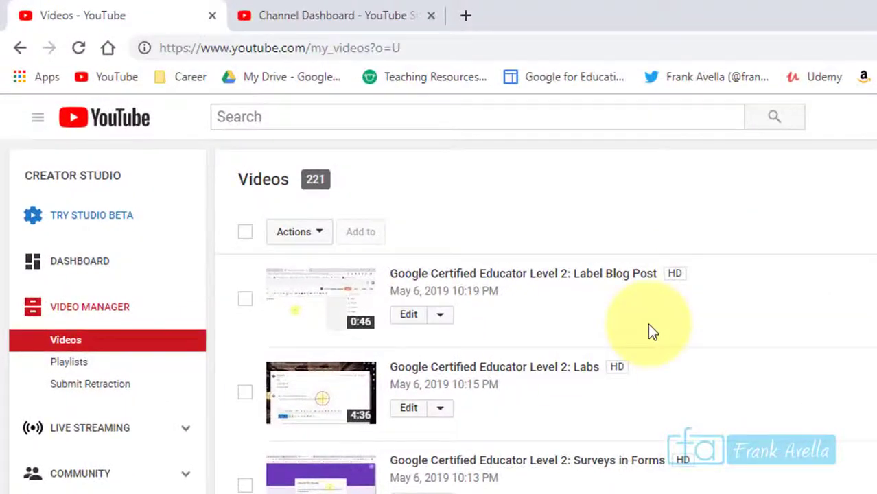
pyautogui.click(442, 320)
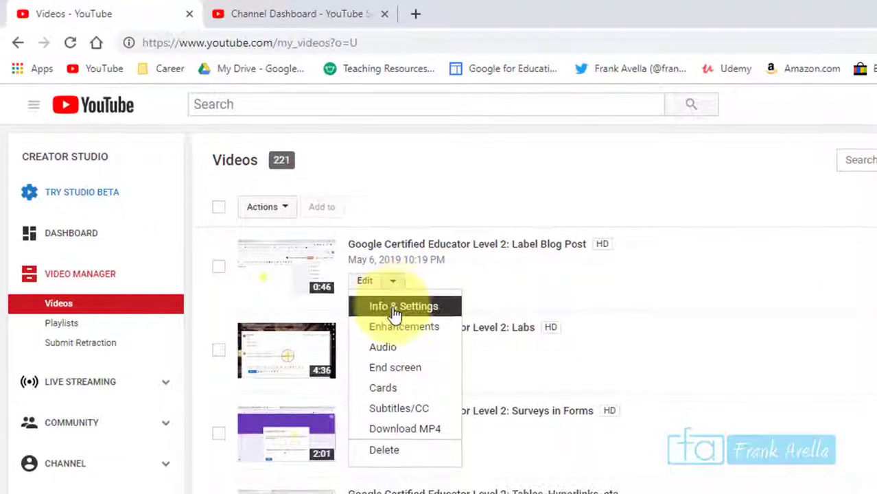
pyautogui.click(394, 312)
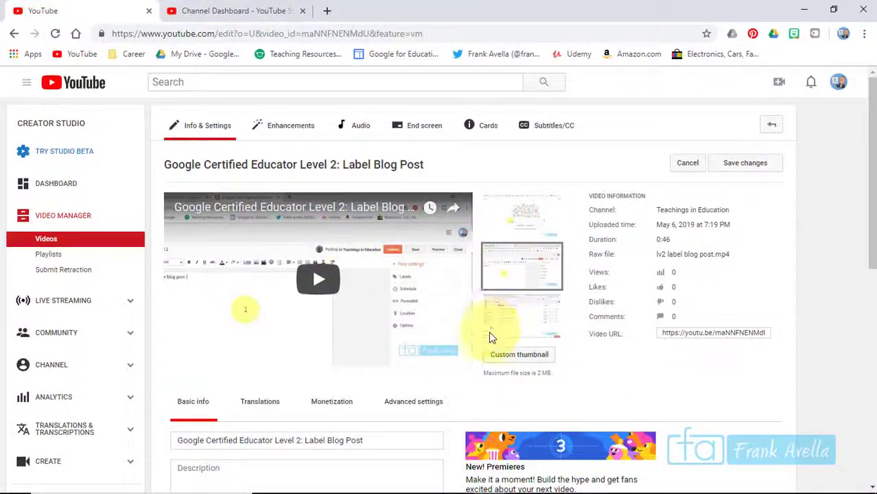
# Try each of the automatically generated thumbnails for the Label Blog Post video.
pyautogui.click(491, 334)
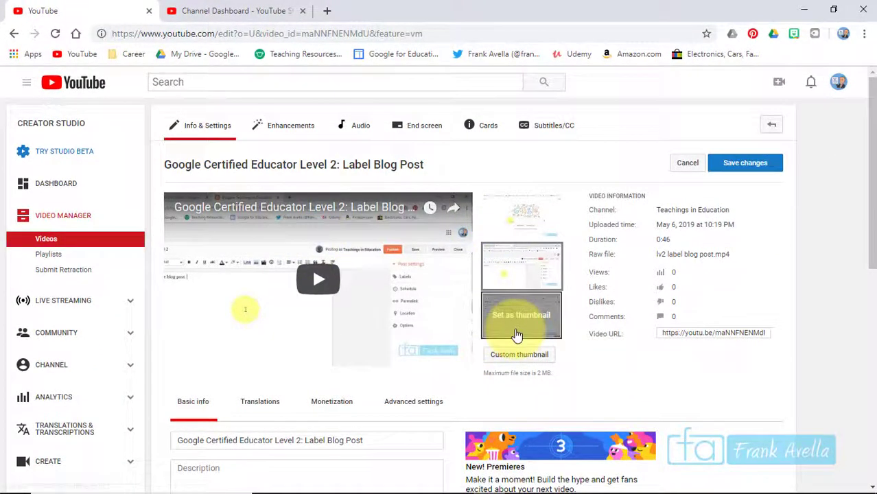
pyautogui.click(522, 225)
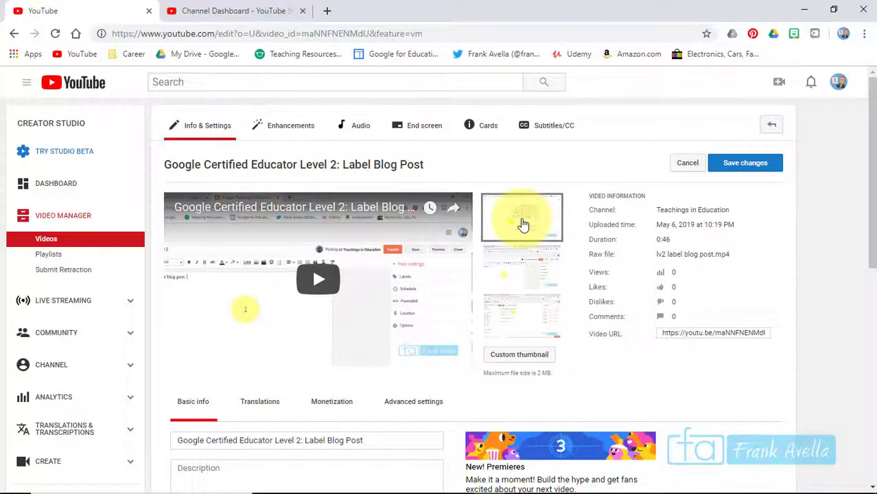
pyautogui.click(515, 271)
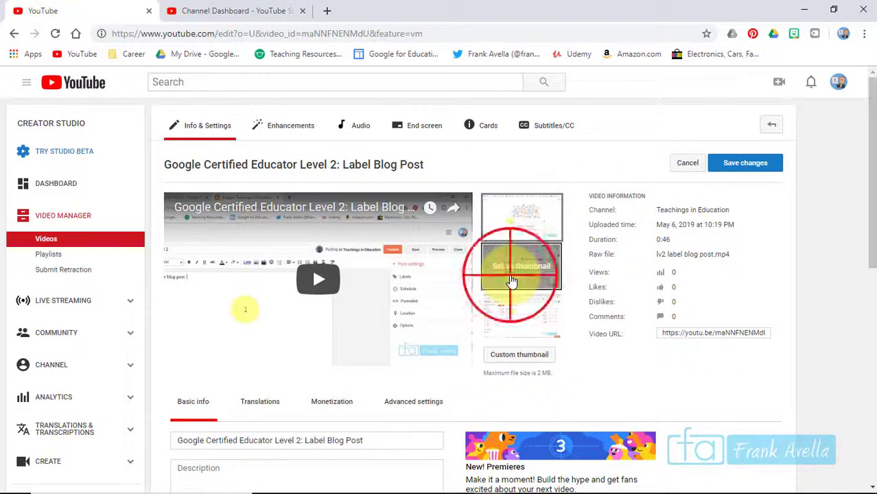
pyautogui.click(511, 317)
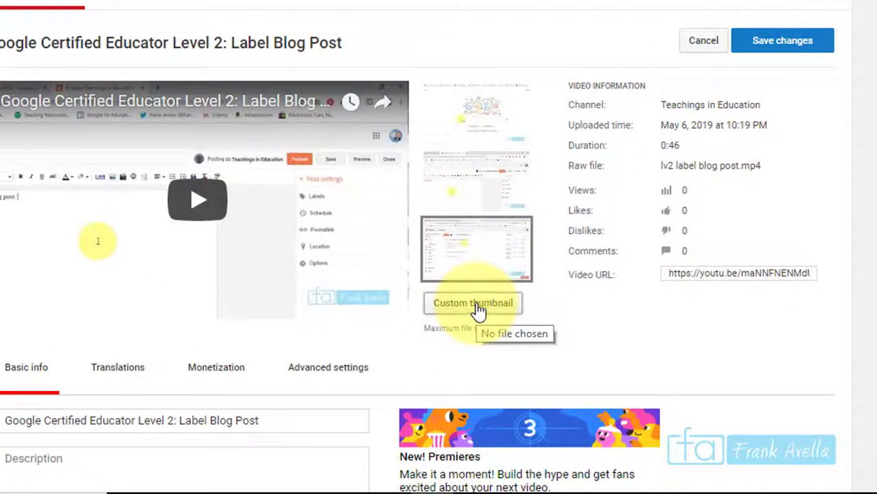
# Upload "tasks groups pin" from the Desktop as the video's custom thumbnail, save the changes and return to the video list.
pyautogui.click(479, 310)
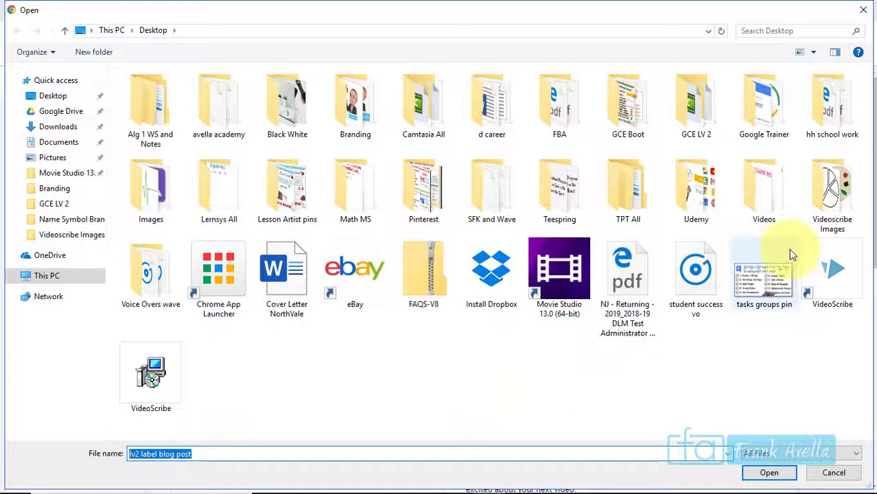
pyautogui.doubleClick(755, 284)
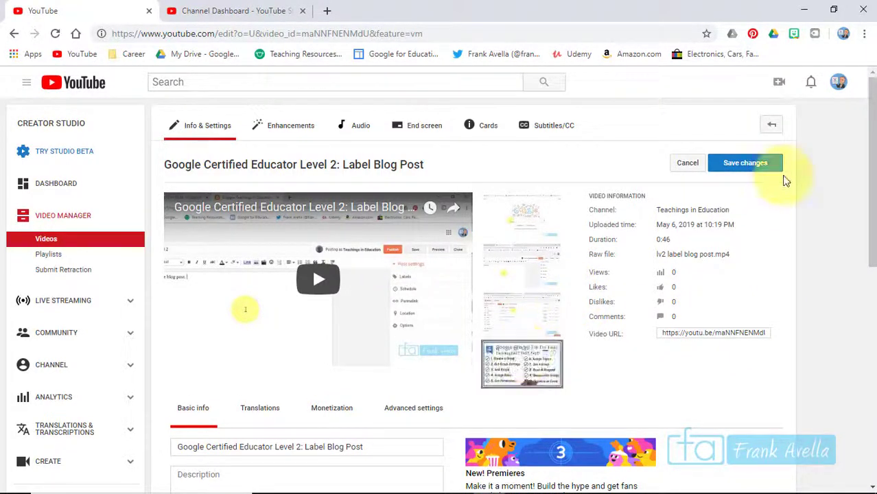
pyautogui.click(748, 164)
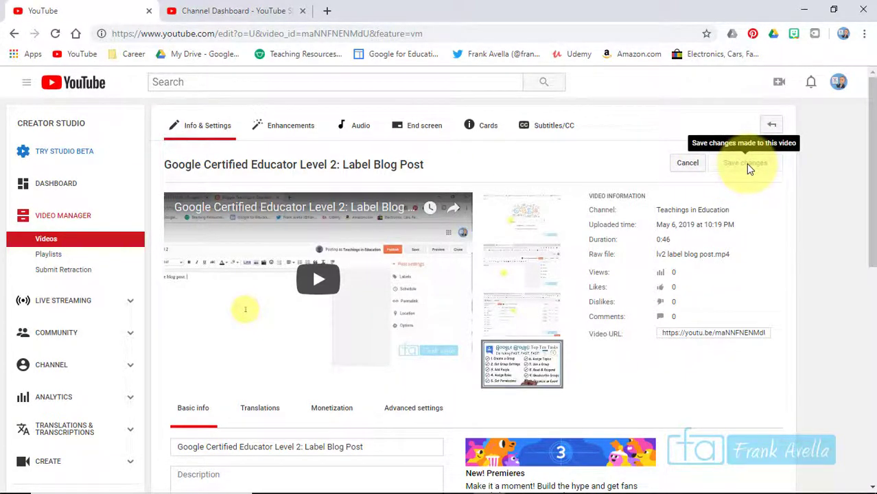
pyautogui.click(47, 240)
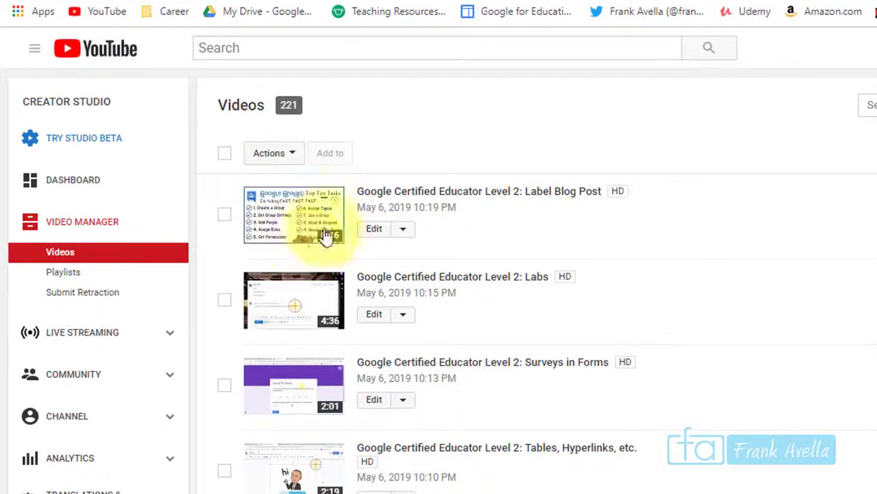
# In Studio beta, open the details of the uploaded video "Google Certified Educator Level 2: Surveys in Forms".
pyautogui.click(232, 10)
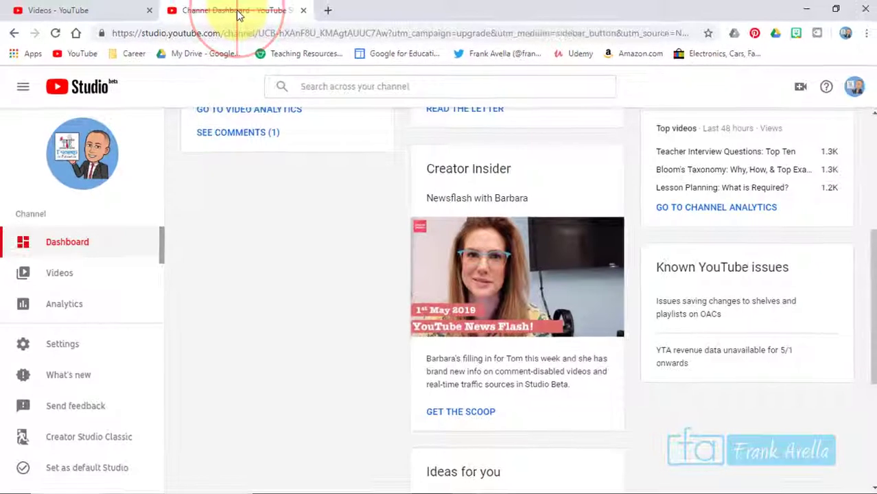
pyautogui.click(70, 282)
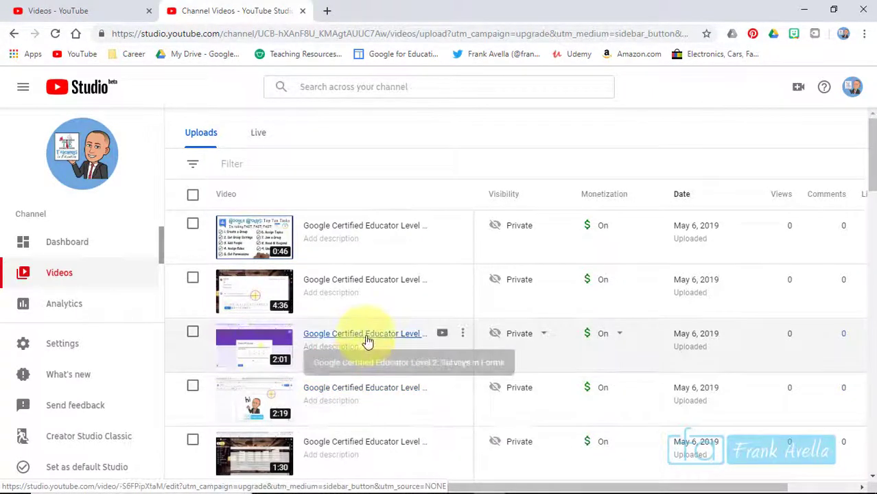
pyautogui.click(366, 336)
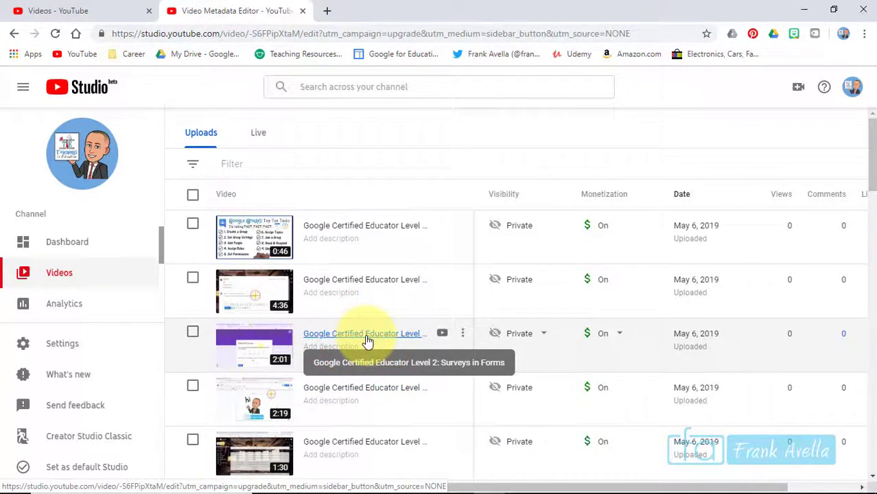
# Try the first and third automatically generated thumbnails for the Surveys in Forms video.
pyautogui.moveTo(866, 137); pyautogui.dragTo(871, 288)
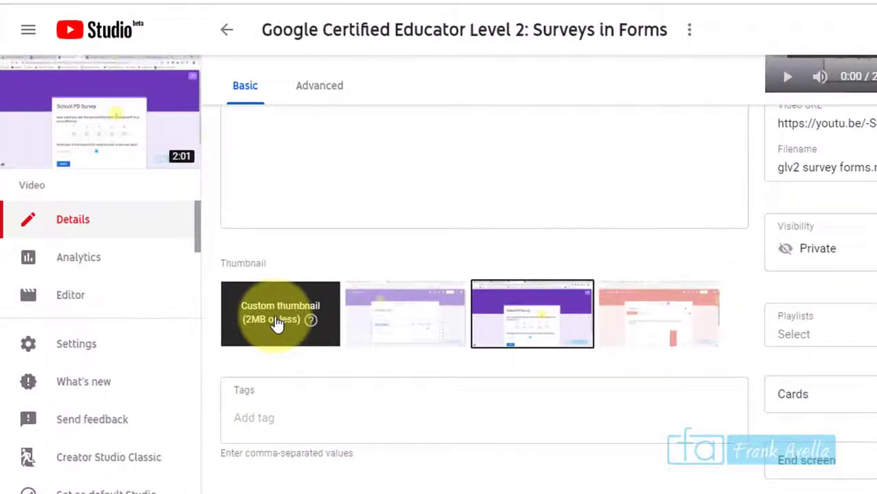
pyautogui.click(371, 314)
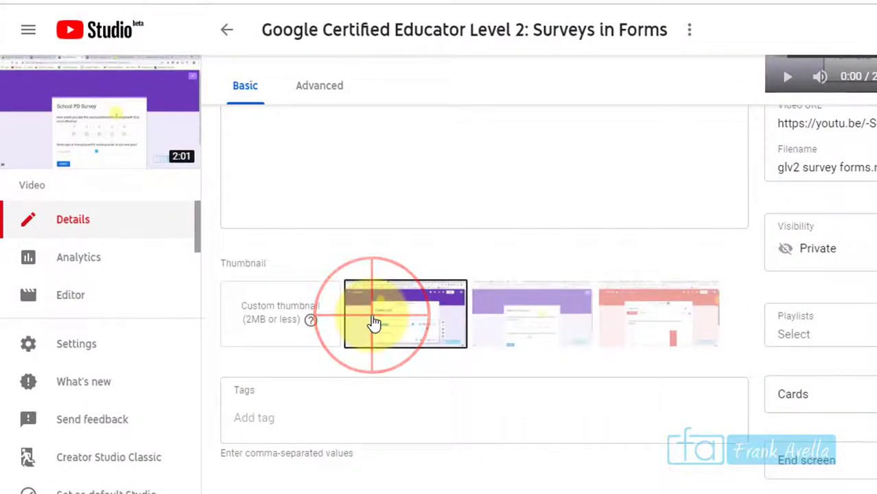
pyautogui.click(647, 310)
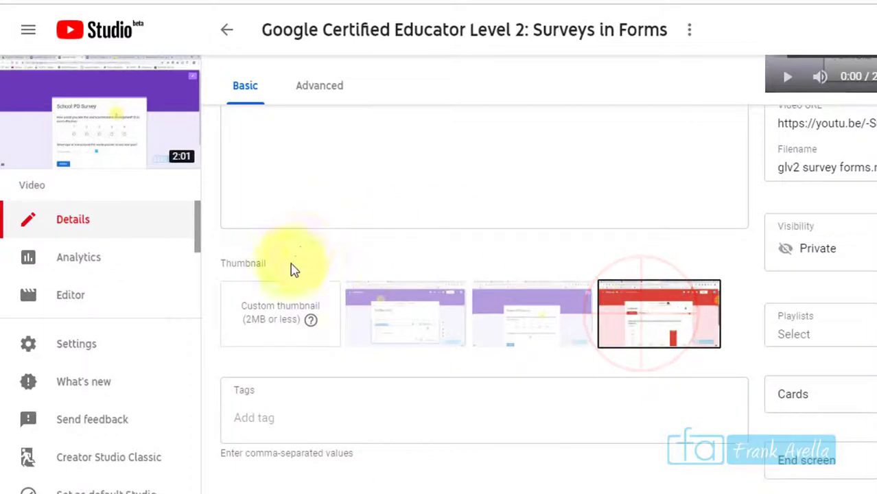
# Upload "tasks groups pin" as the Surveys in Forms video's custom thumbnail, save it and return to the channel's videos.
pyautogui.click(275, 306)
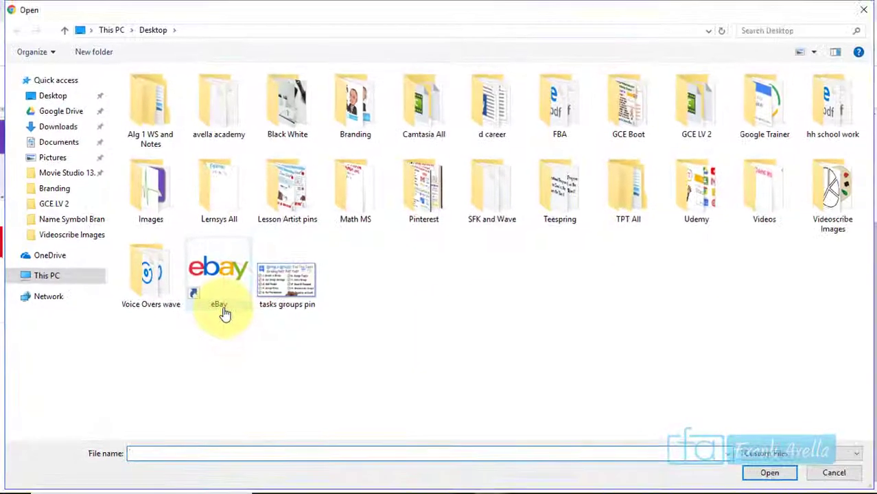
pyautogui.doubleClick(303, 294)
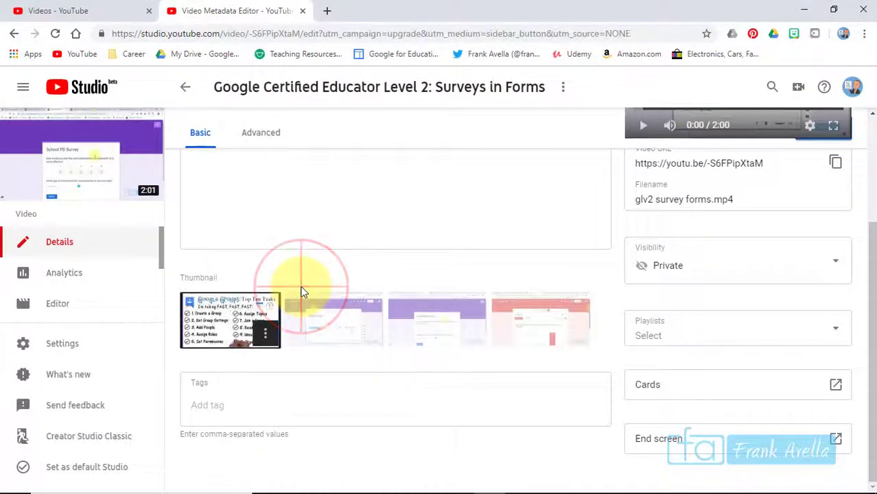
pyautogui.moveTo(870, 255); pyautogui.dragTo(871, 148)
pyautogui.click(824, 131)
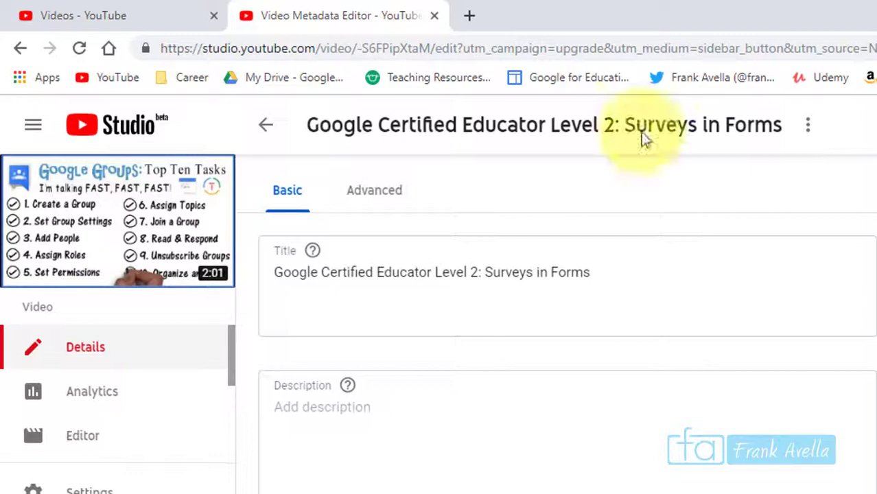
pyautogui.click(267, 128)
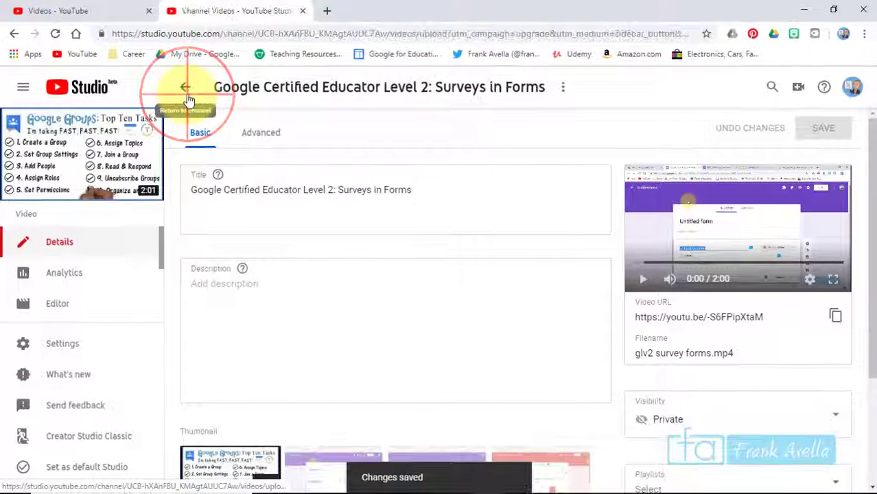
# Go back to classic Creator Studio and open the End screens report in the channel analytics.
pyautogui.hotkey('ctrl', 'pageup')
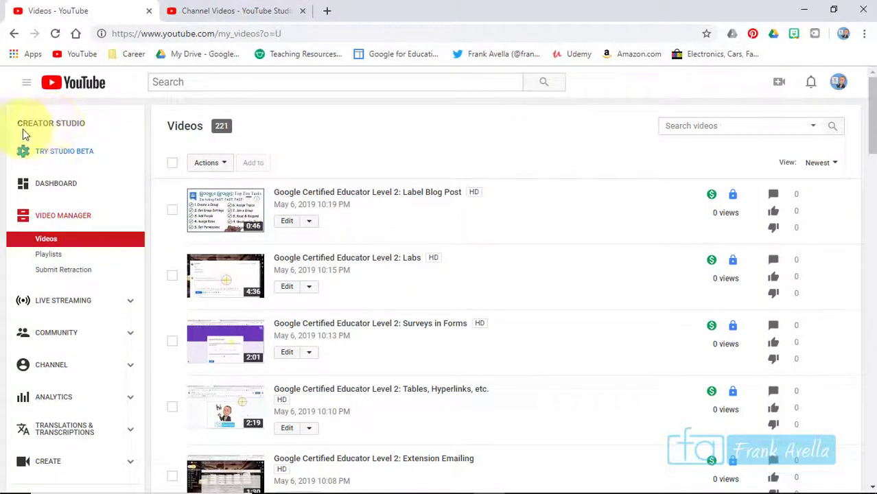
pyautogui.moveTo(18, 116); pyautogui.dragTo(100, 88)
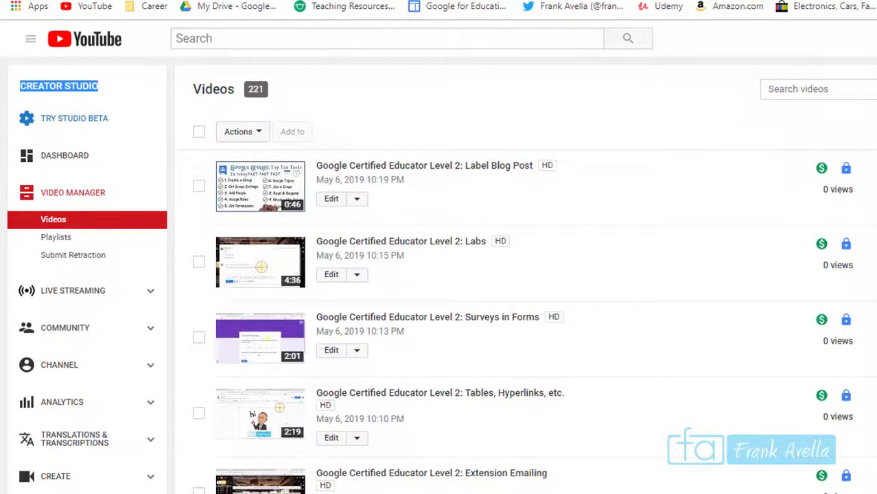
pyautogui.scroll(-3, 438, 274)
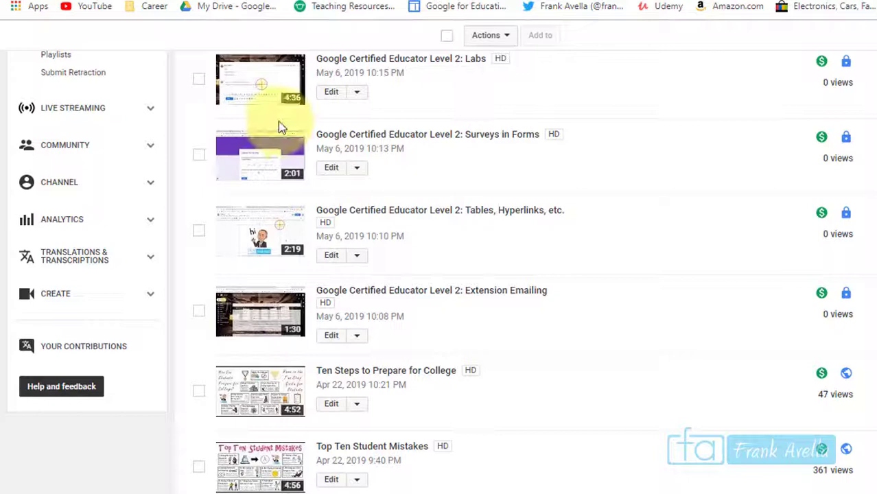
pyautogui.click(80, 224)
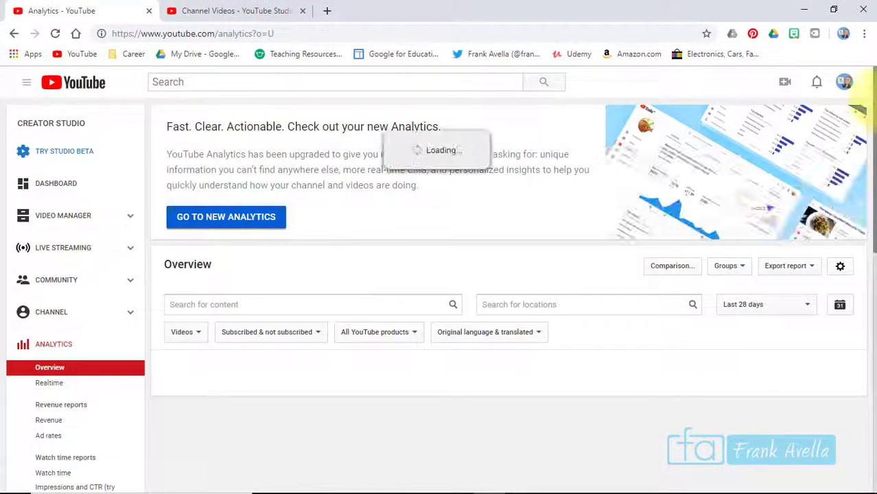
pyautogui.scroll(-5, 860, 109)
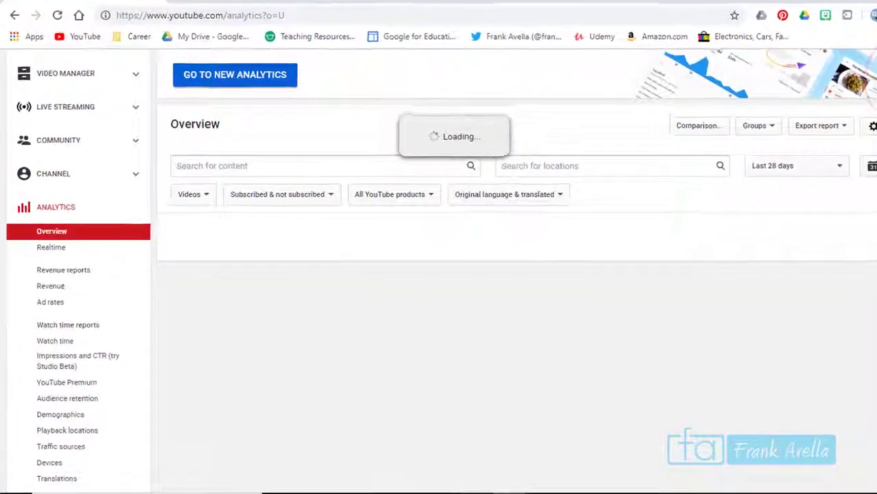
pyautogui.scroll(-3, 113, 157)
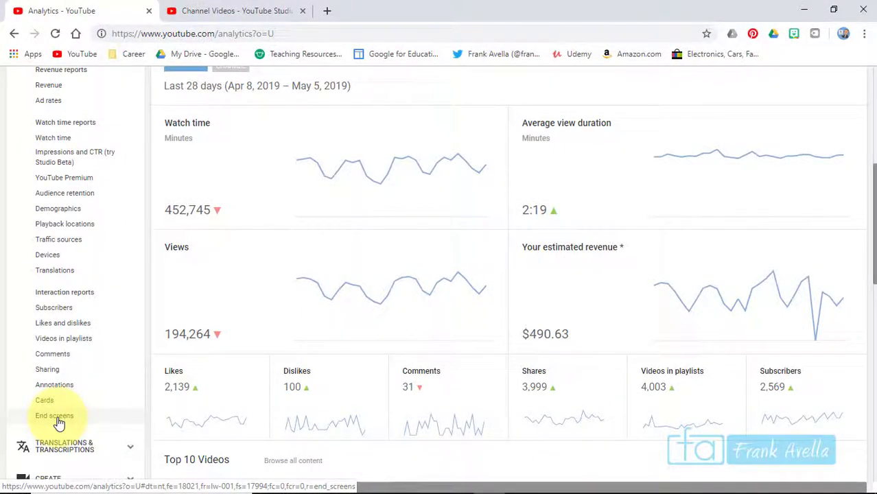
pyautogui.click(58, 416)
# Examine how often each end screen element is shown and clicked, starting with "Lesson Planning: What is Required?".
pyautogui.scroll(-3, 868, 302)
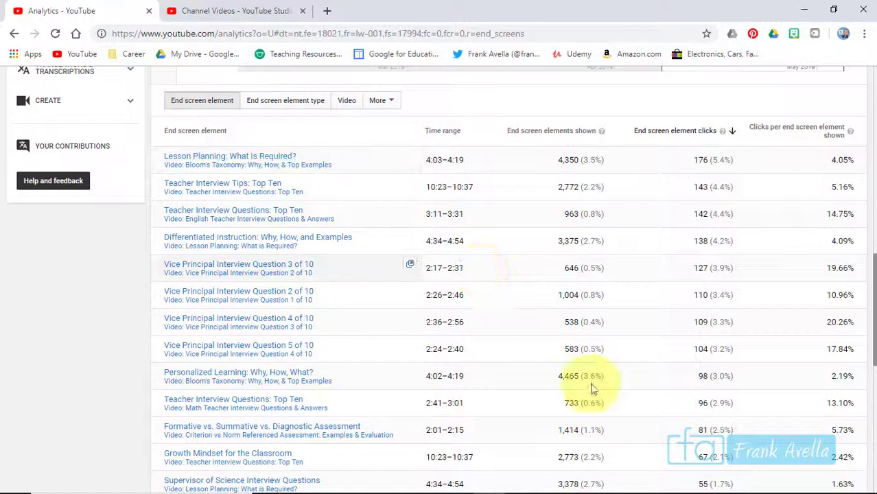
pyautogui.moveTo(216, 159)
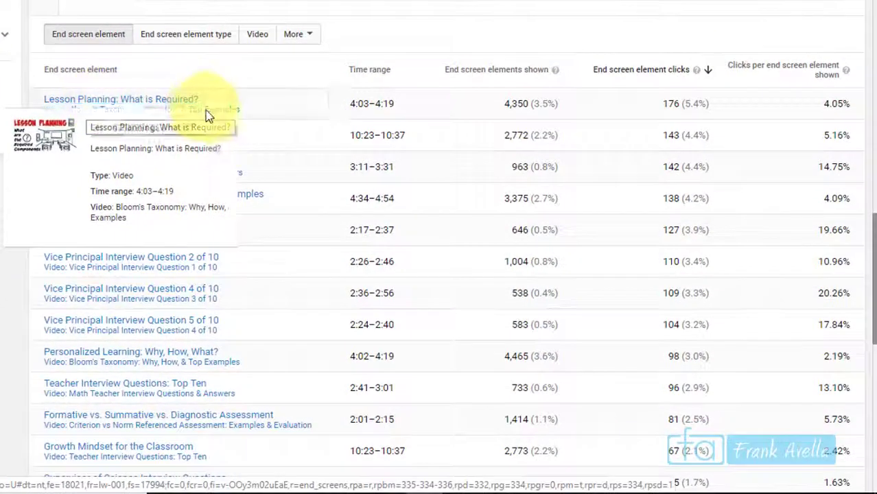
pyautogui.moveTo(444, 69); pyautogui.dragTo(663, 72)
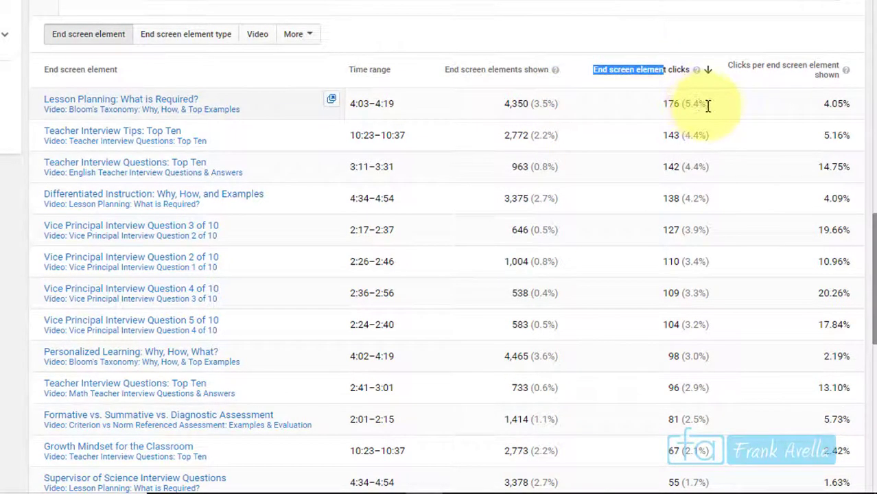
# Compare the clicks per end screen element shown for the Teacher Interview Questions and Vice Principal Interview Question 4 elements.
pyautogui.moveTo(708, 103); pyautogui.dragTo(692, 104)
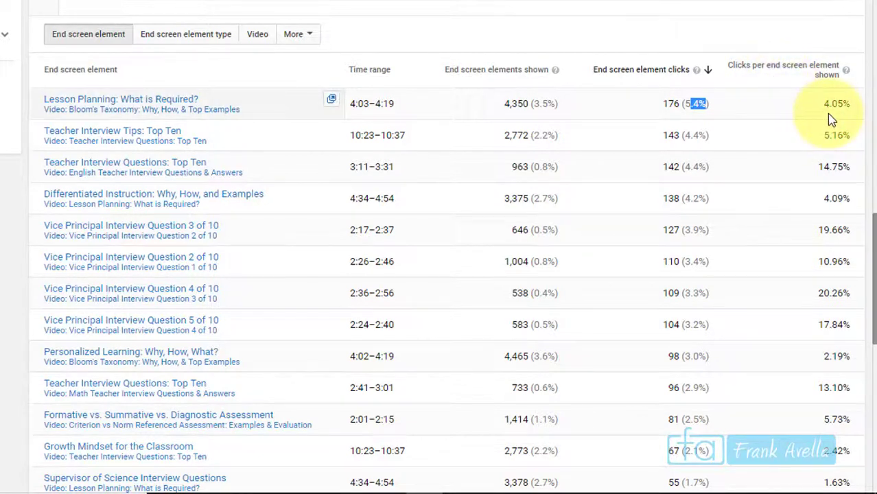
pyautogui.click(848, 167)
pyautogui.moveTo(847, 167); pyautogui.dragTo(815, 171)
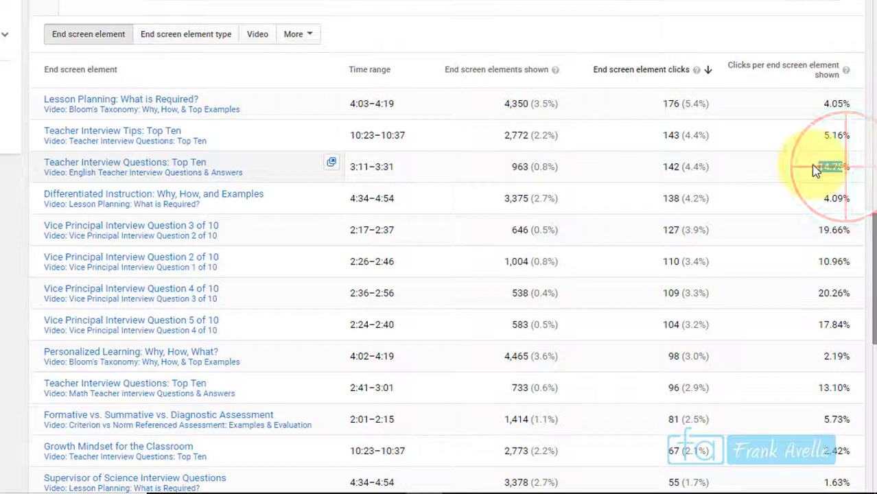
pyautogui.moveTo(153, 166)
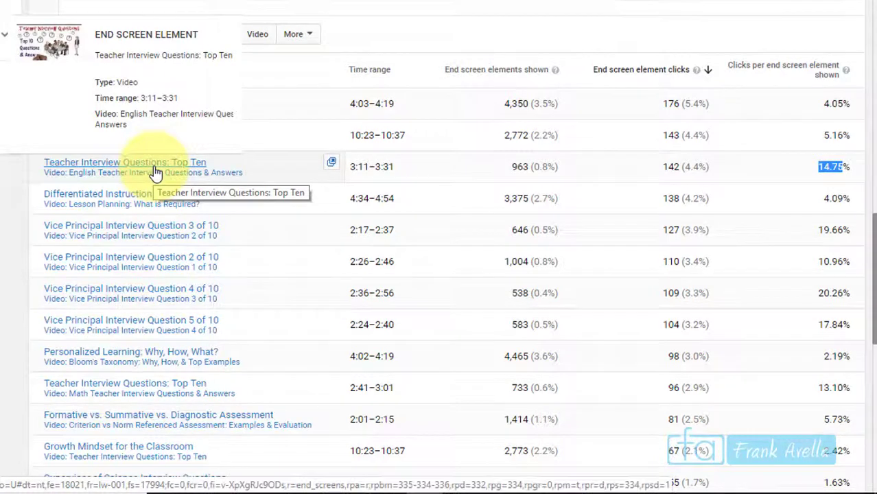
pyautogui.doubleClick(830, 293)
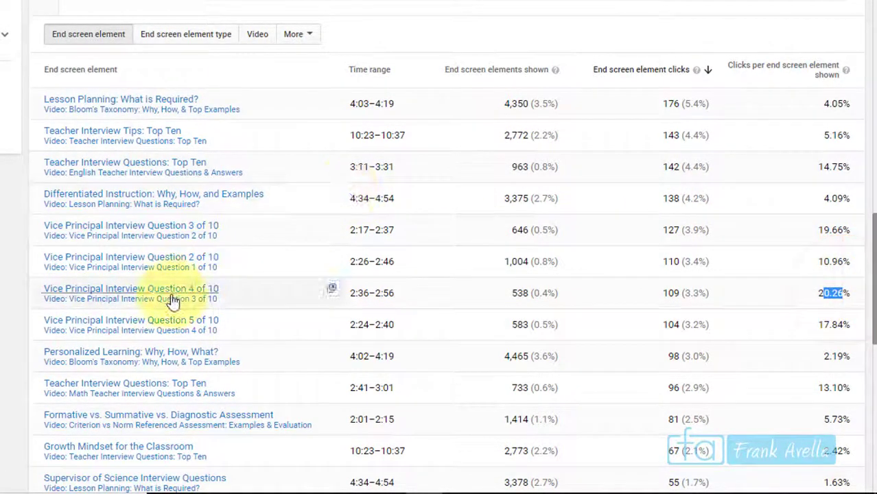
pyautogui.moveTo(173, 289)
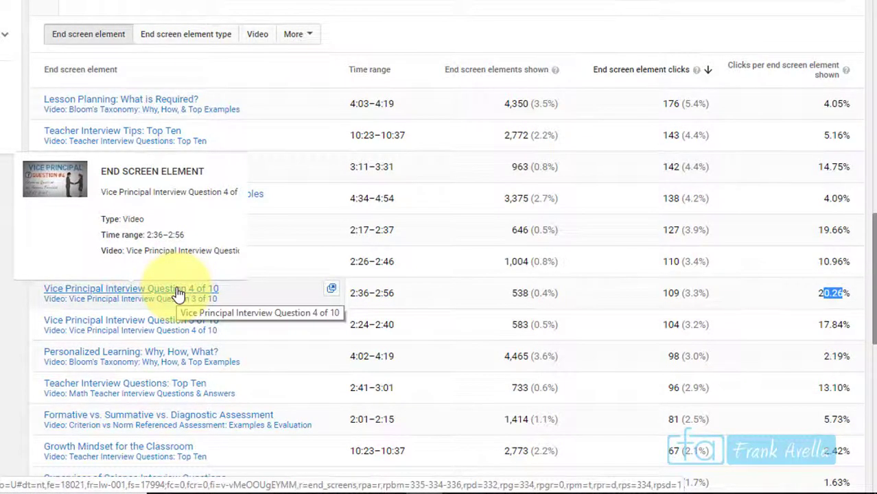
pyautogui.click(818, 297)
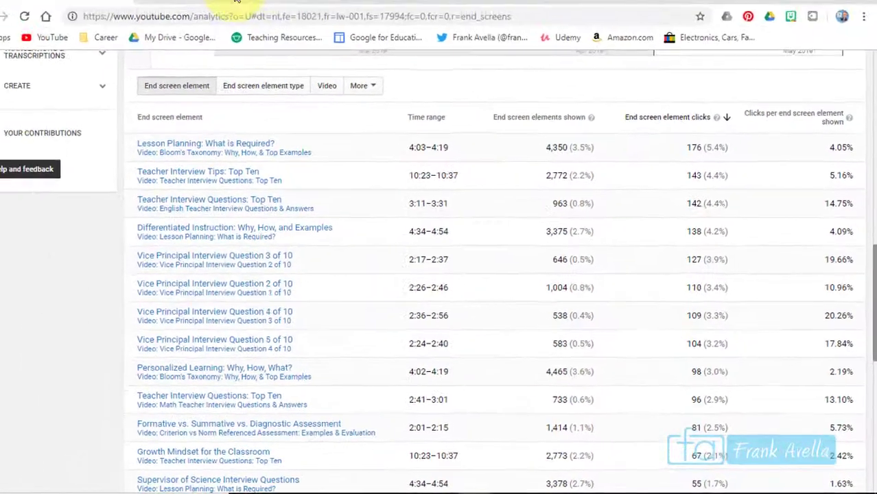
# Return to the video list and open the cards editor for "Google Certified Educator Level 2: Label Blog Post".
pyautogui.moveTo(870, 295); pyautogui.dragTo(861, 130)
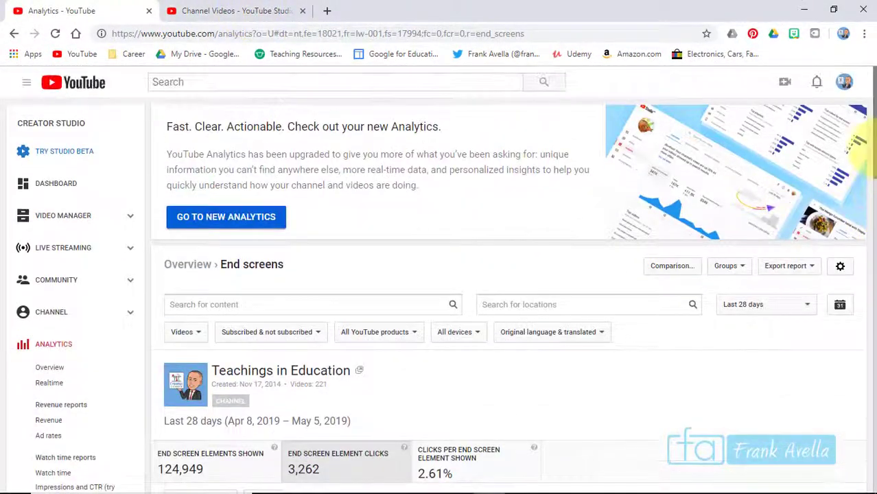
pyautogui.click(66, 218)
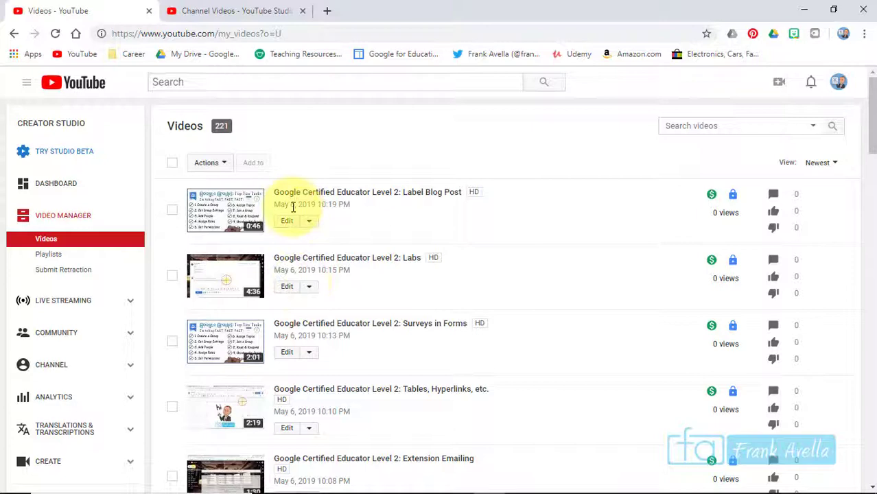
pyautogui.click(310, 223)
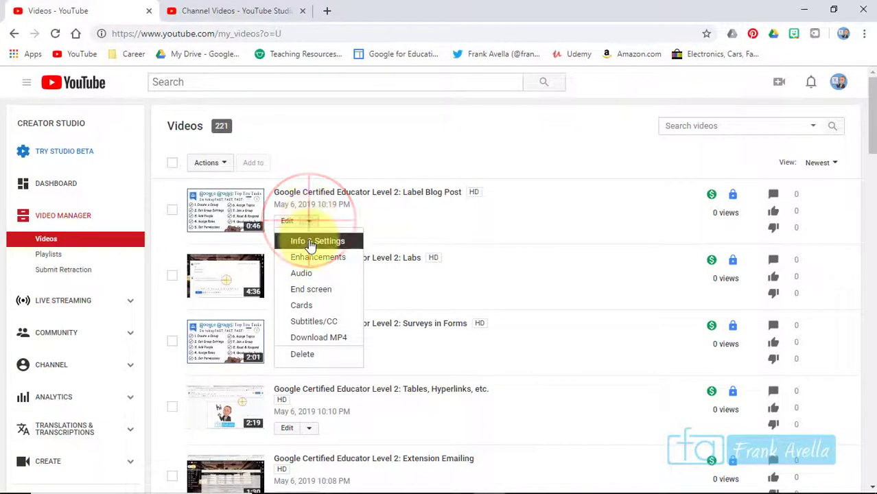
pyautogui.click(453, 137)
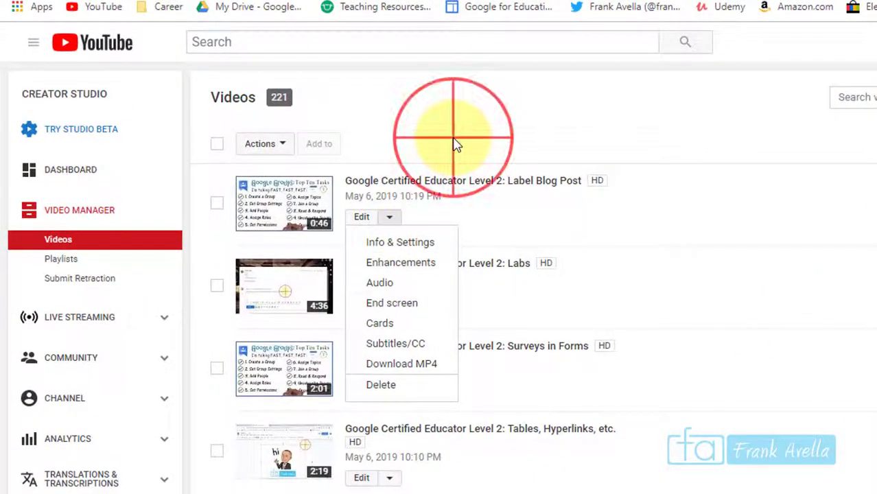
pyautogui.click(391, 219)
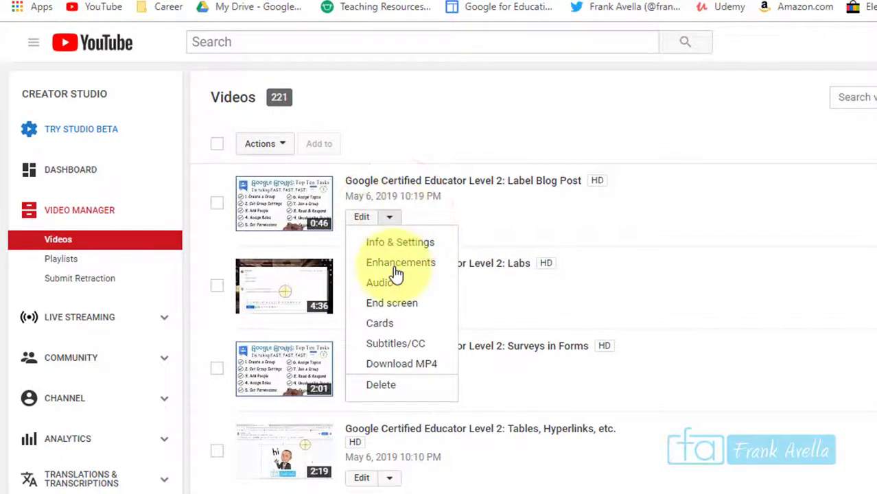
pyautogui.click(379, 322)
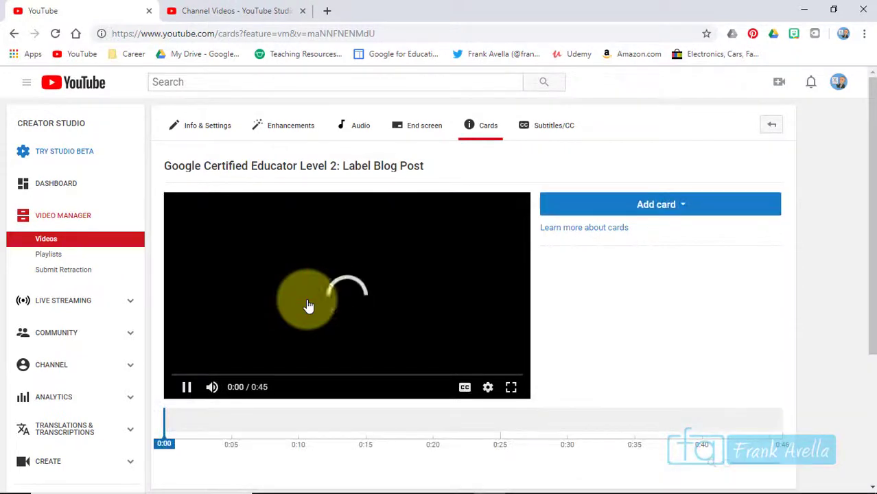
# Add a video card at 0:06 promoting Test Taking Strategies, and switch it to Seven Habits of High Performing Students.
pyautogui.click(188, 389)
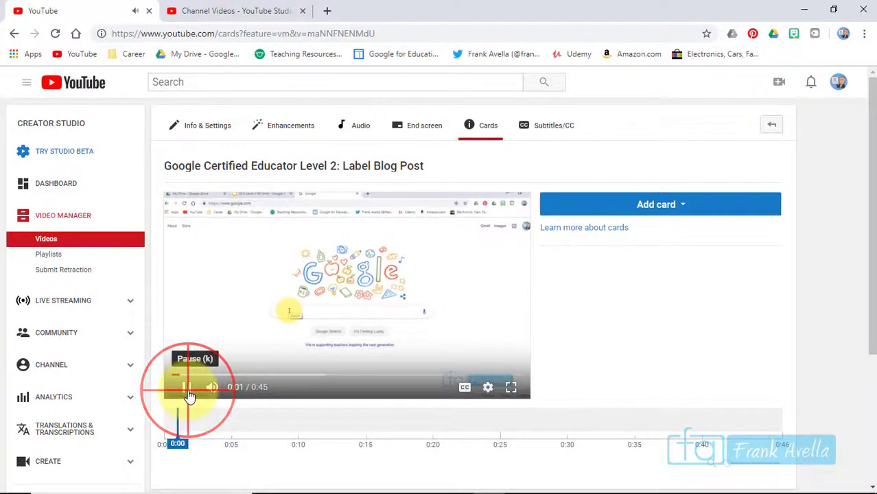
pyautogui.moveTo(180, 424); pyautogui.dragTo(266, 424)
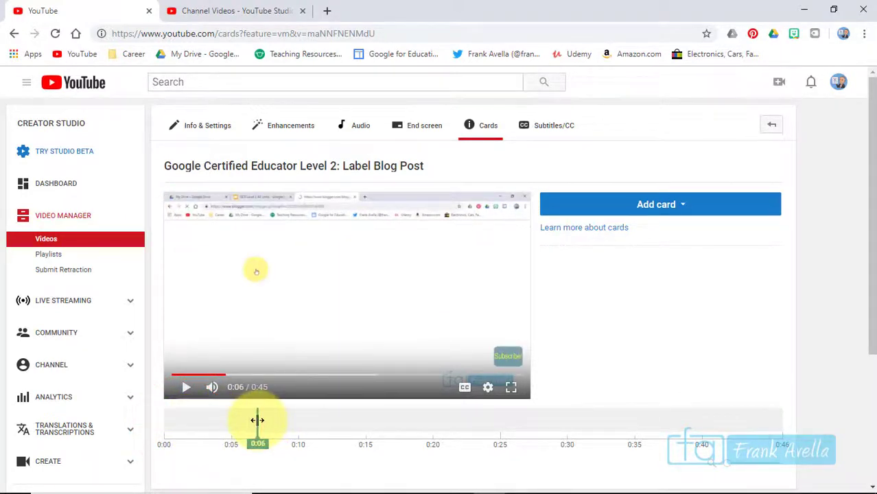
pyautogui.click(660, 213)
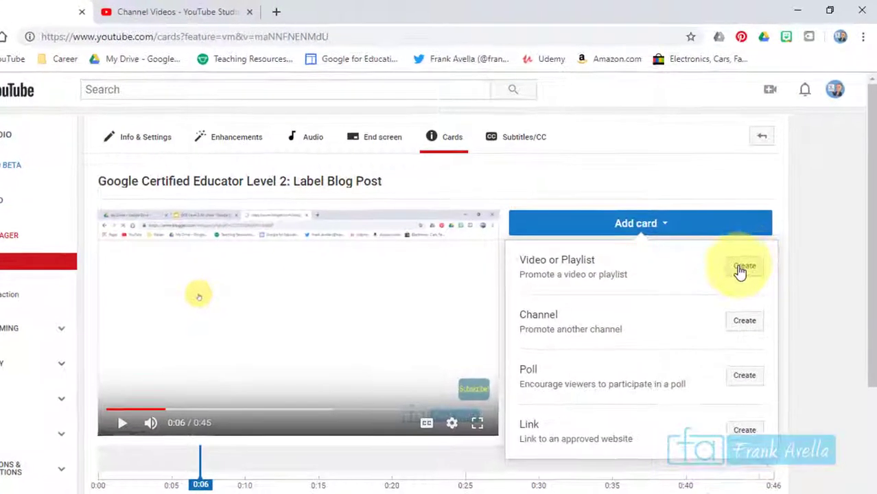
pyautogui.click(756, 243)
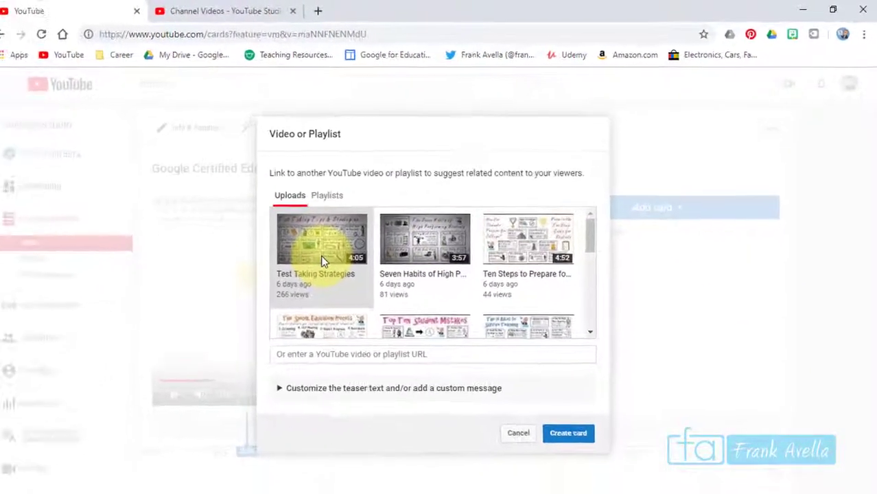
pyautogui.click(322, 261)
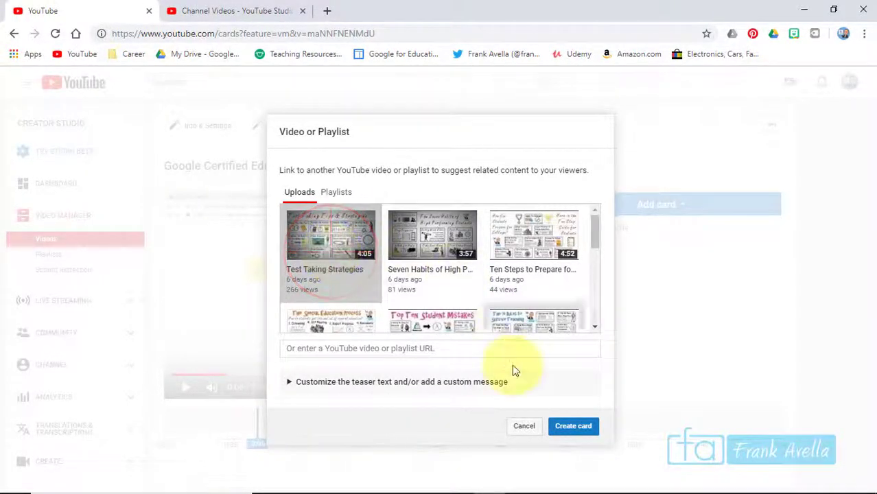
pyautogui.click(578, 427)
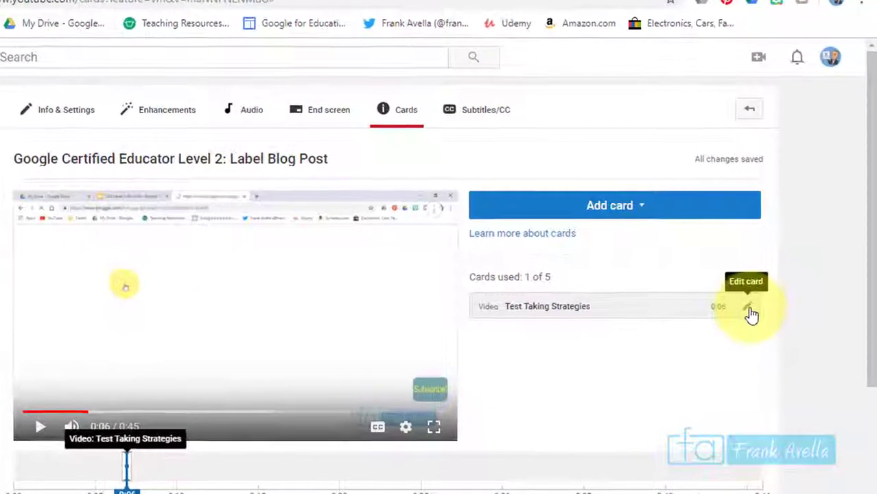
pyautogui.click(750, 309)
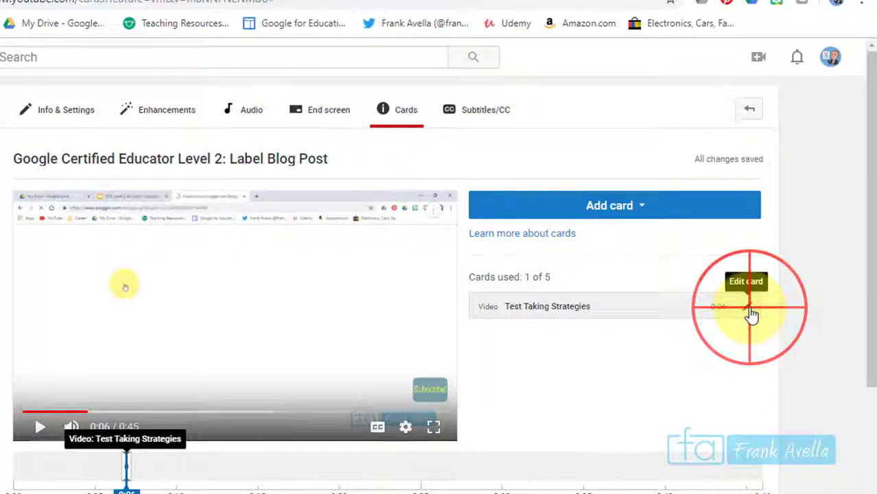
pyautogui.click(346, 252)
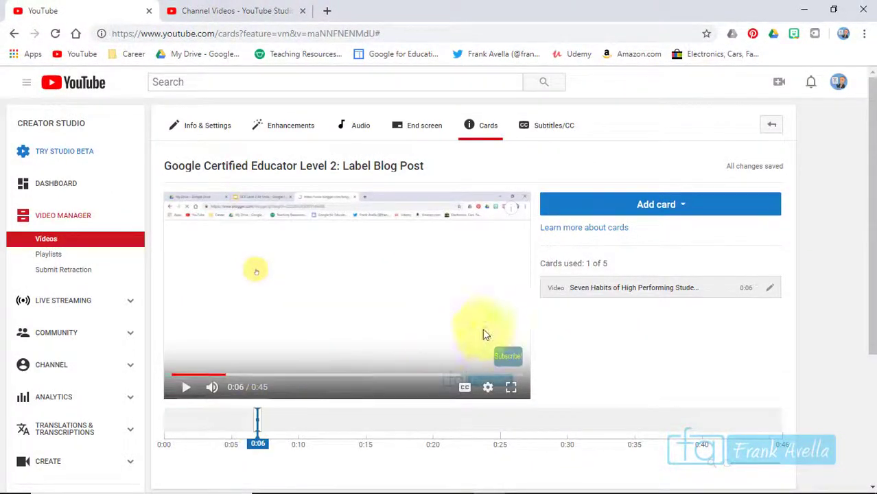
# Start a poll card at 0:26 with the question "Which Google Tool Do You Use Most?".
pyautogui.click(405, 432)
pyautogui.click(517, 431)
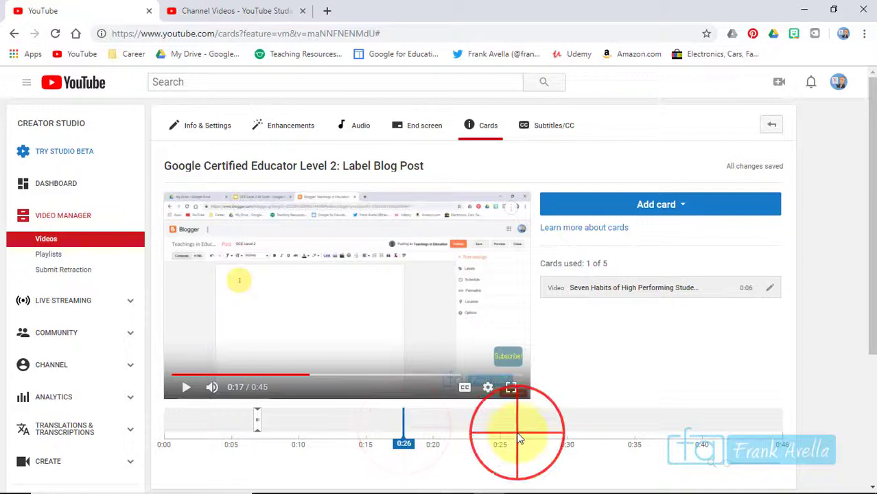
pyautogui.click(663, 216)
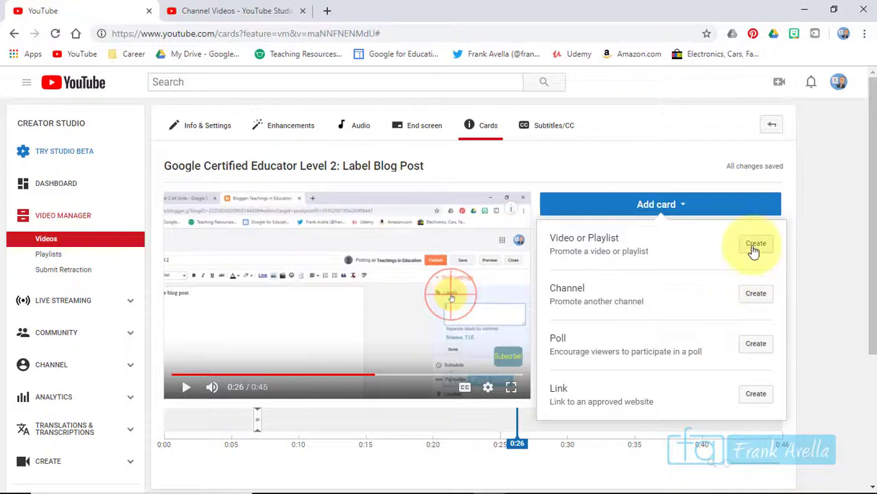
pyautogui.click(754, 346)
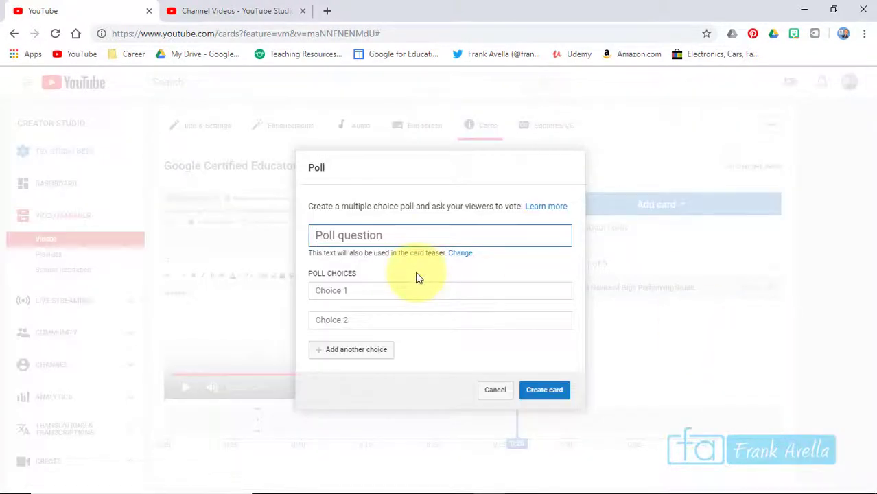
pyautogui.write('Which Google Tool Do You Use Most?')
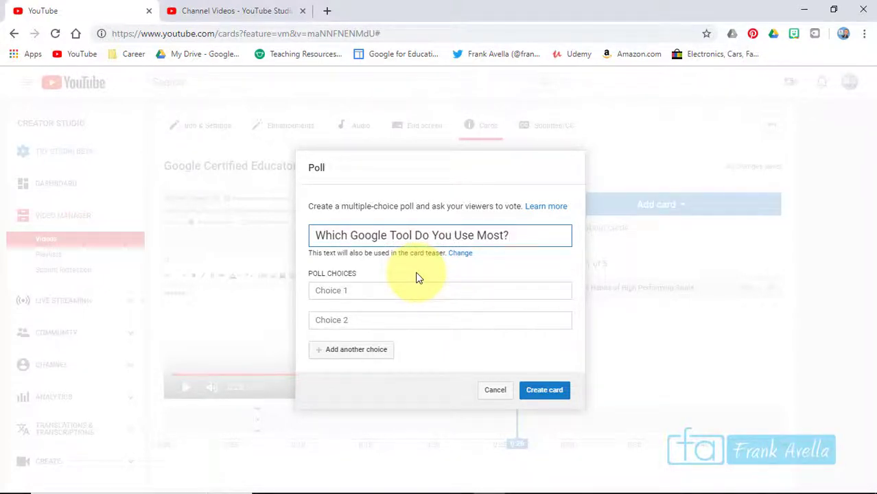
# Give the poll the choices Drive, Docs, Blogger and Sheets, and create the card.
pyautogui.press('Tab')
pyautogui.write('Drive')
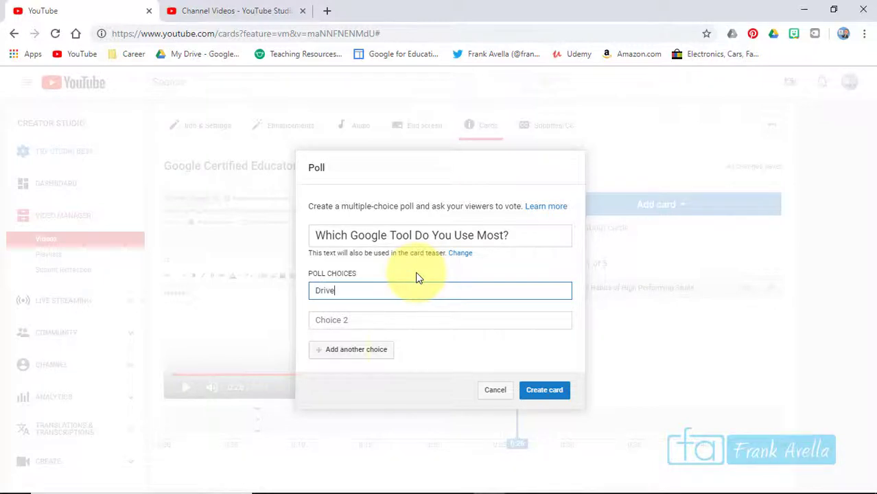
pyautogui.press('Tab')
pyautogui.write('Docs')
pyautogui.click(364, 351)
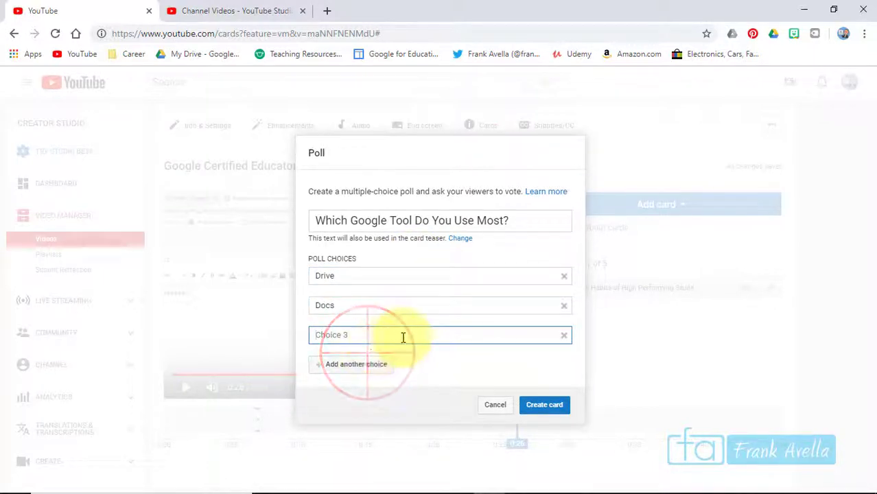
pyautogui.press('Return')
pyautogui.write('Sheets')
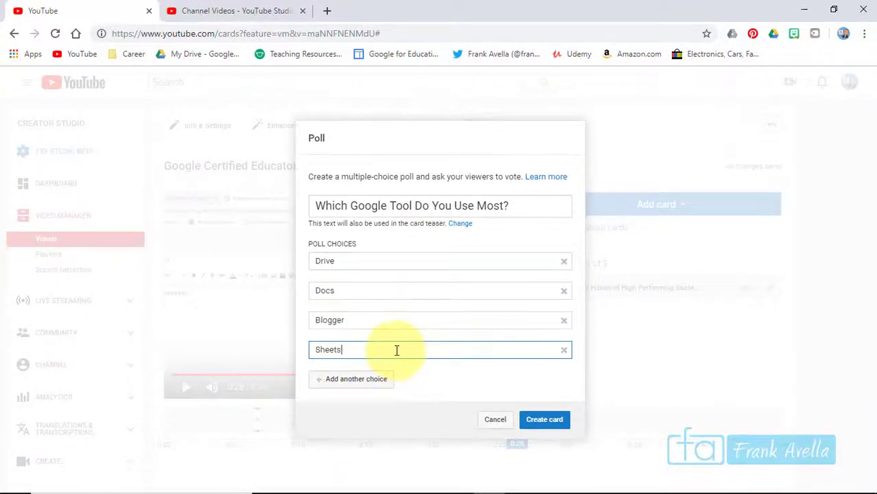
pyautogui.click(553, 422)
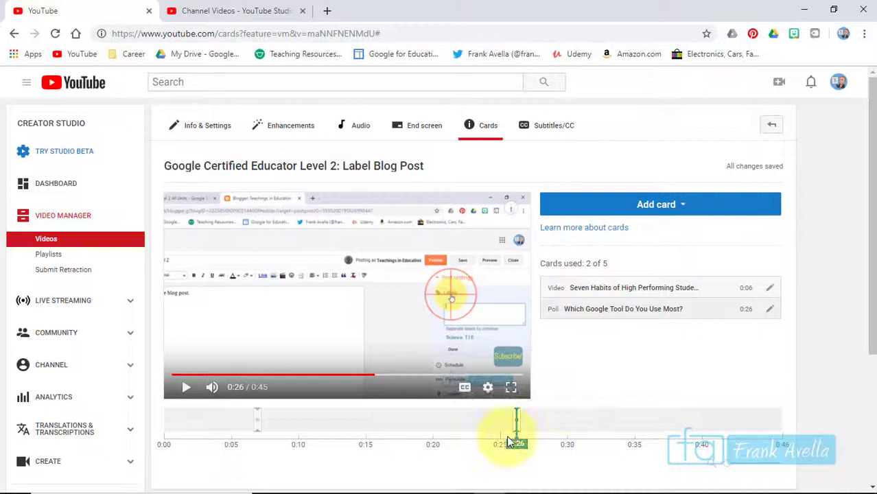
# Preview the poll card in the playing video and vote for Docs.
pyautogui.click(186, 387)
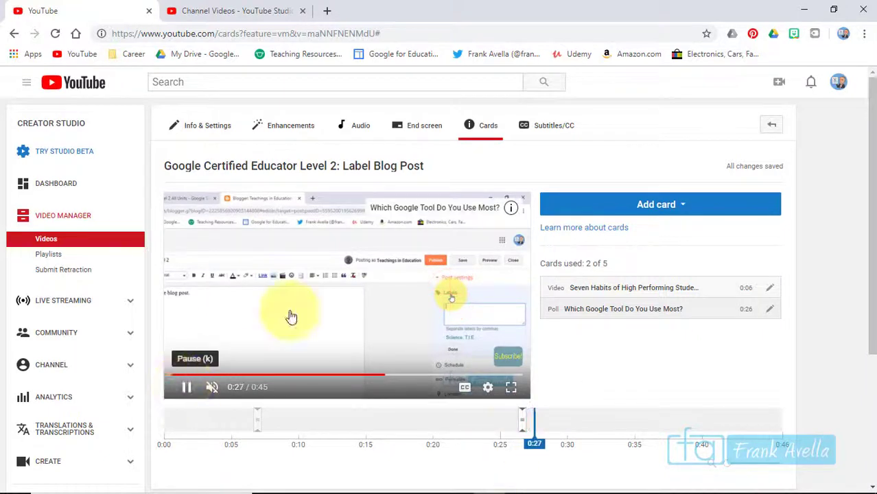
pyautogui.click(509, 209)
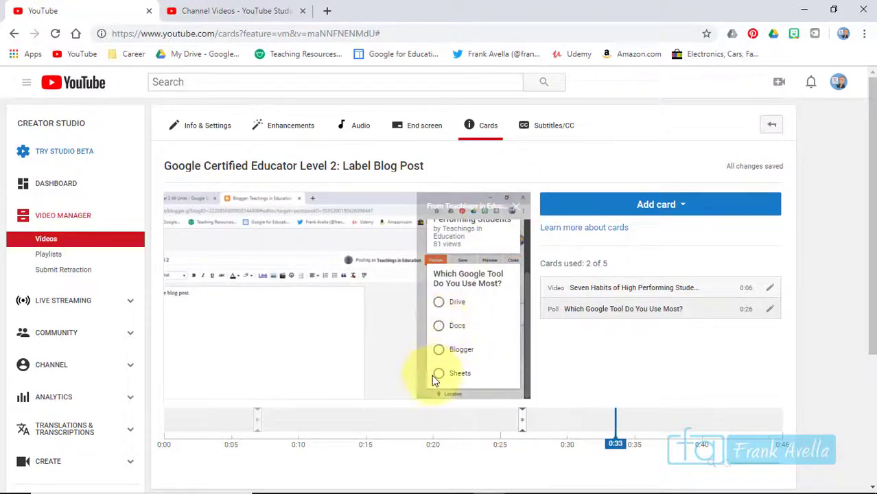
pyautogui.click(439, 327)
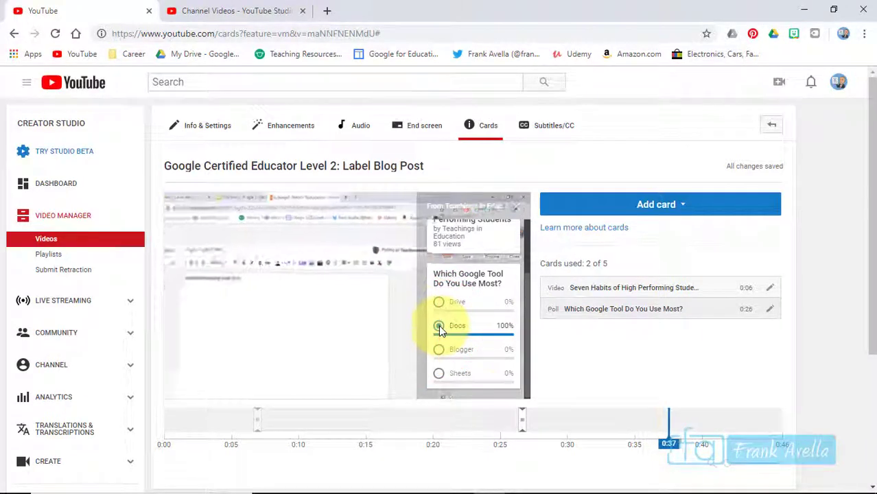
pyautogui.click(622, 372)
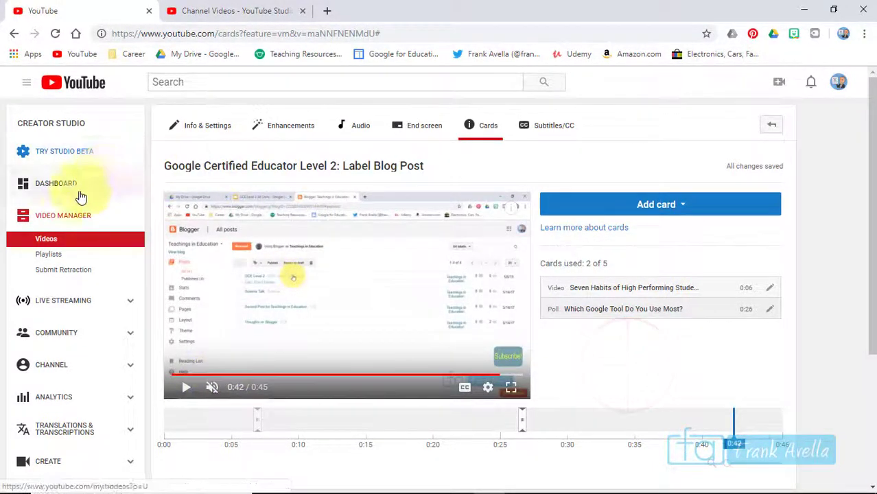
# Leave the cards editor for the video list, switch to Studio beta and open the details of "Google Certified Educator Level 2: Labs".
pyautogui.click(59, 220)
pyautogui.click(226, 11)
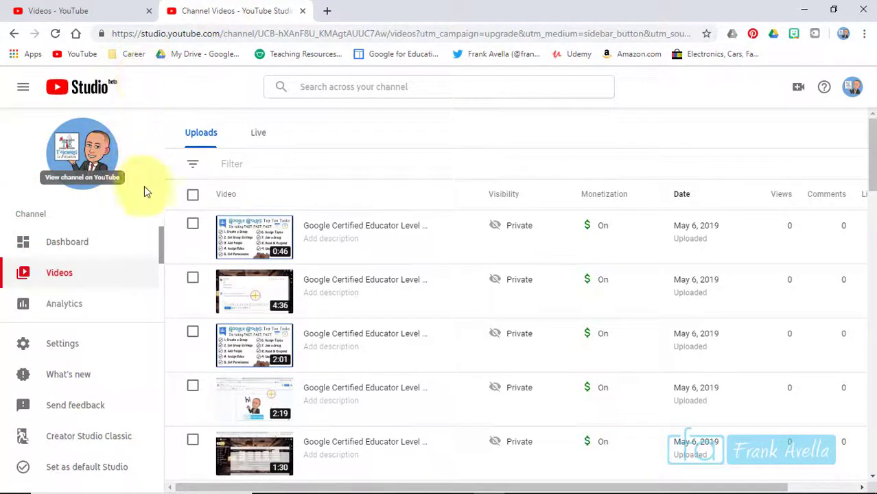
pyautogui.click(69, 272)
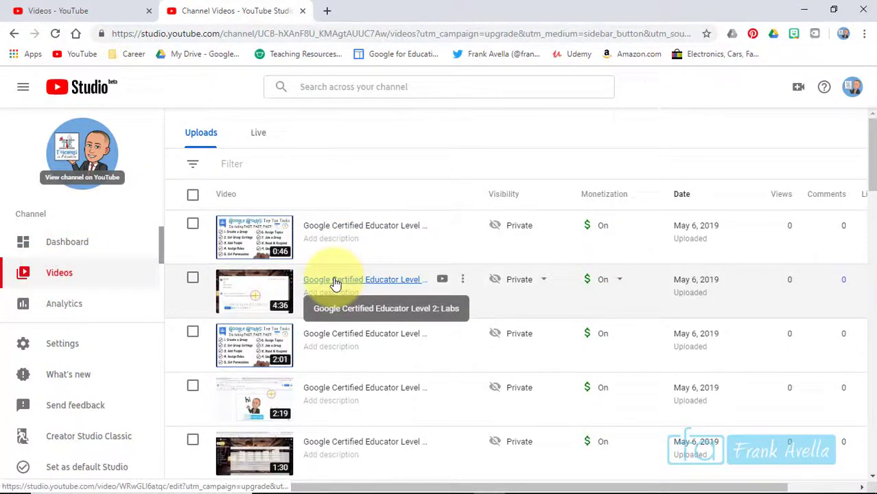
pyautogui.click(334, 282)
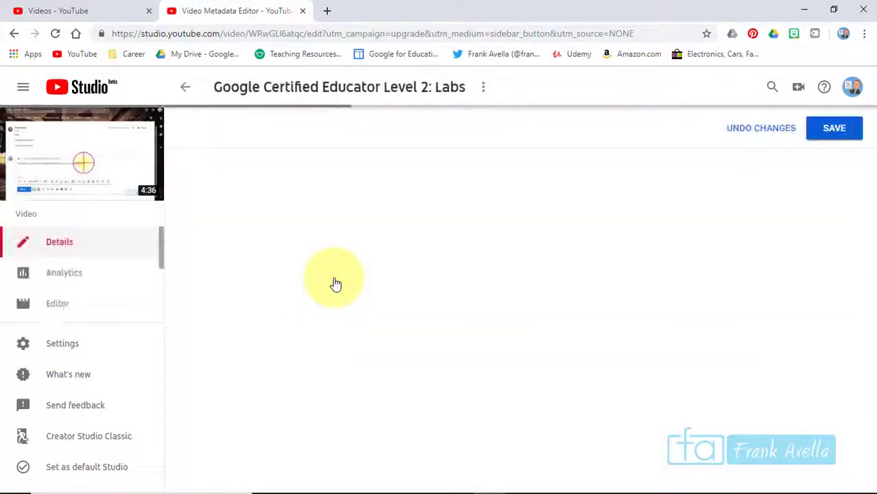
# Open the cards editor for "Google Certified Educator Level 2: Labs" and place the paused playhead at 0:54.
pyautogui.moveTo(867, 165); pyautogui.dragTo(872, 287)
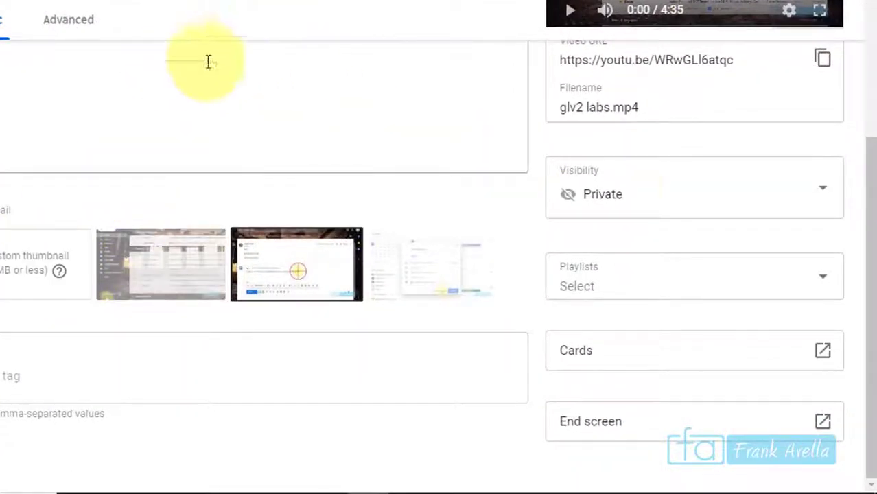
pyautogui.click(829, 354)
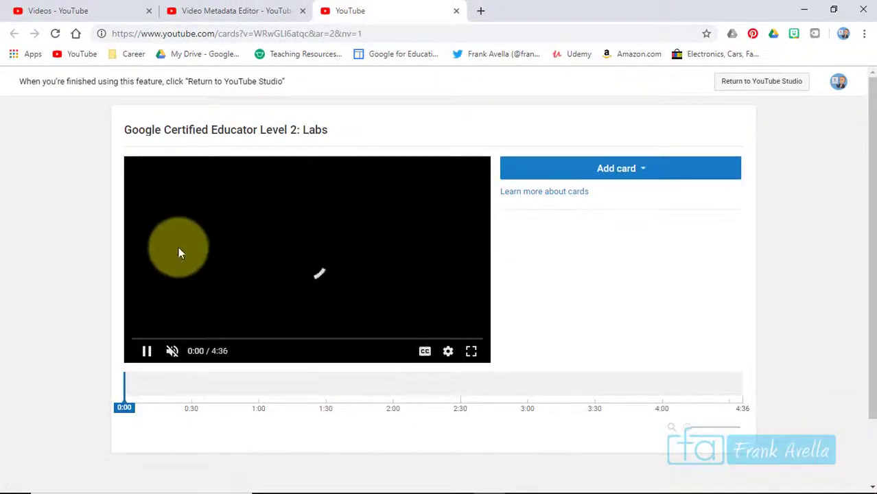
pyautogui.click(148, 352)
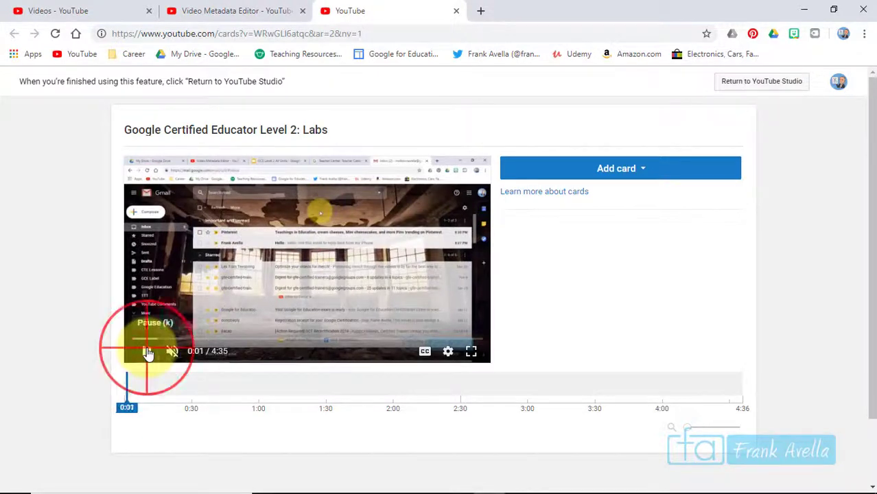
pyautogui.click(246, 393)
# Add a playlist card at 0:54 that links to the Educational Frameworks playlist.
pyautogui.click(617, 170)
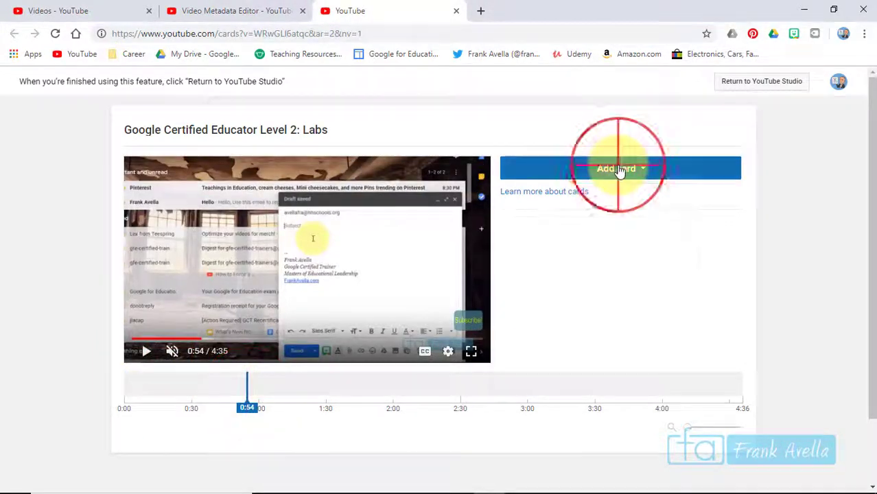
pyautogui.click(723, 212)
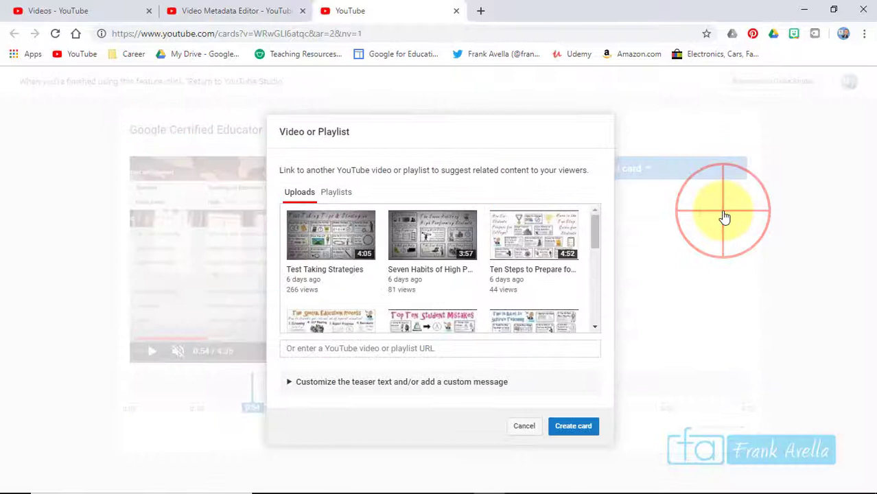
pyautogui.click(336, 195)
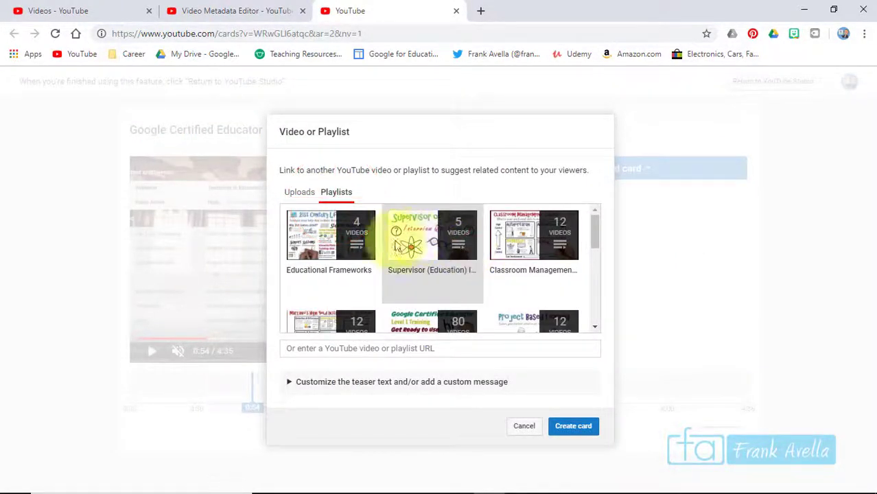
pyautogui.click(297, 251)
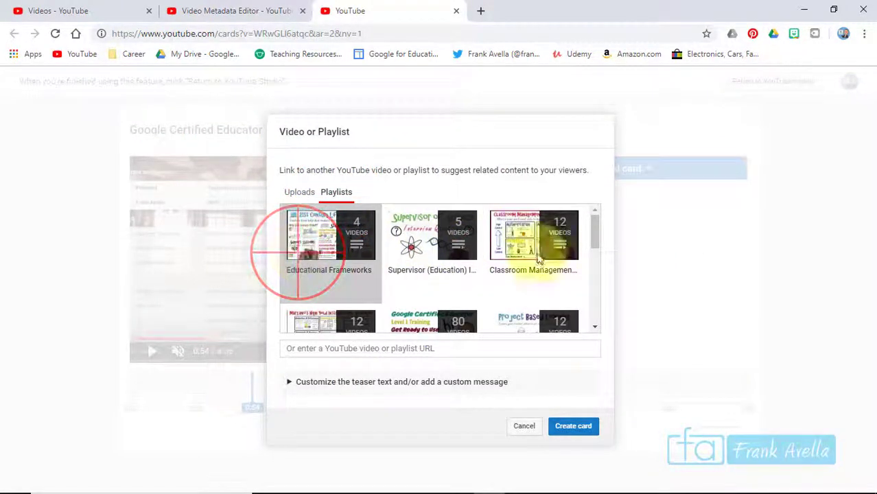
pyautogui.click(567, 433)
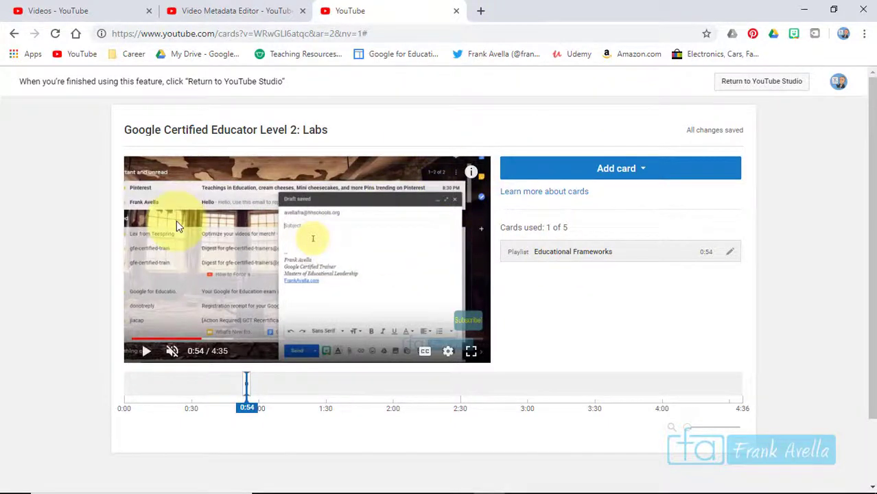
# Return to the classic Creator Studio video list and open the Cards report in the channel analytics.
pyautogui.click(88, 17)
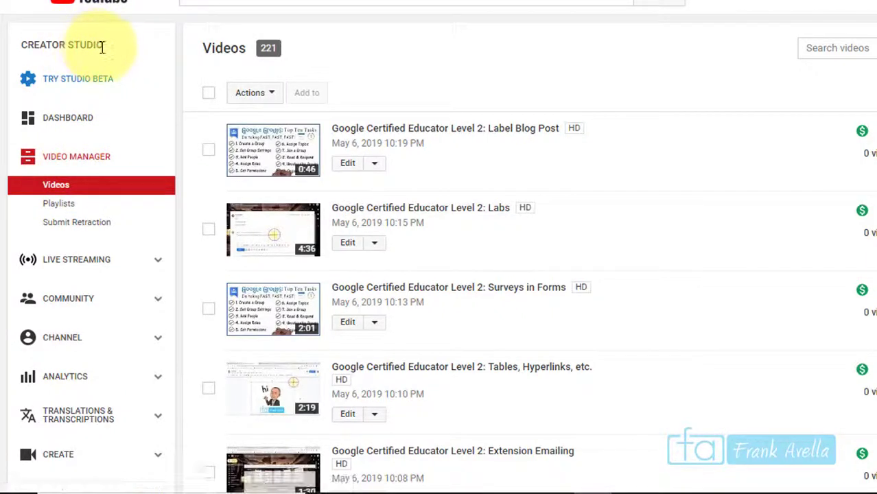
pyautogui.moveTo(101, 44); pyautogui.dragTo(20, 59)
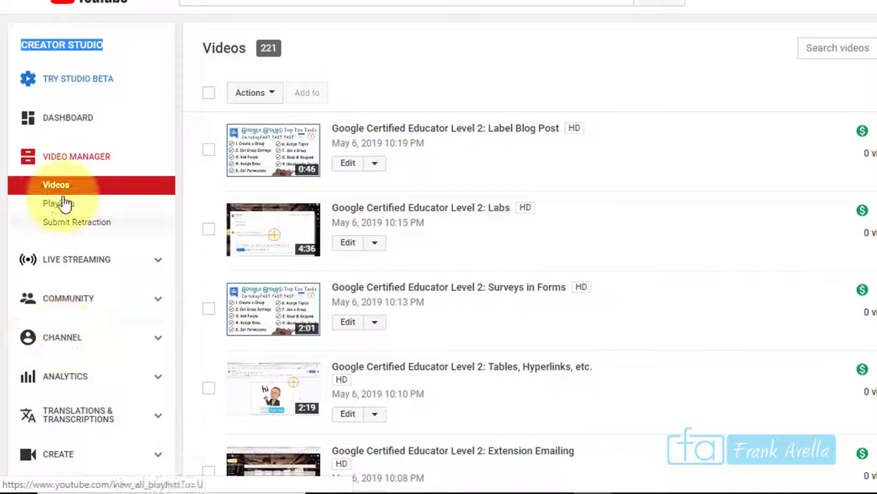
pyautogui.click(50, 382)
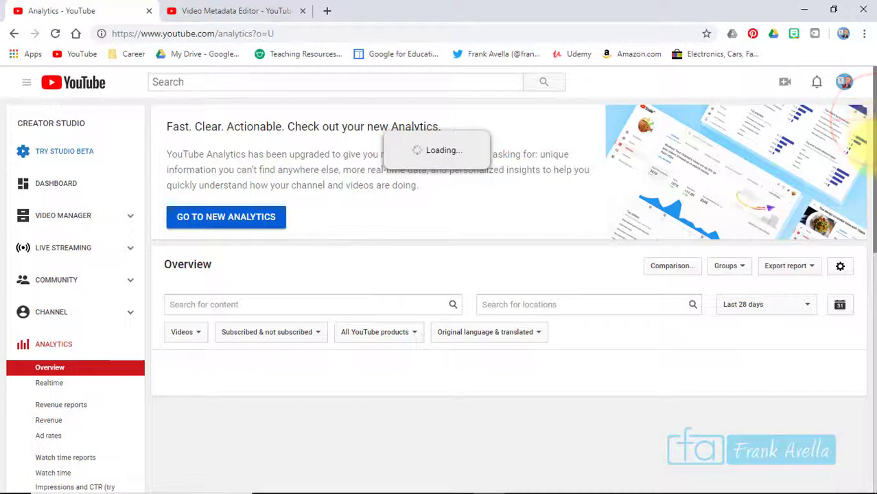
pyautogui.scroll(-6, 868, 206)
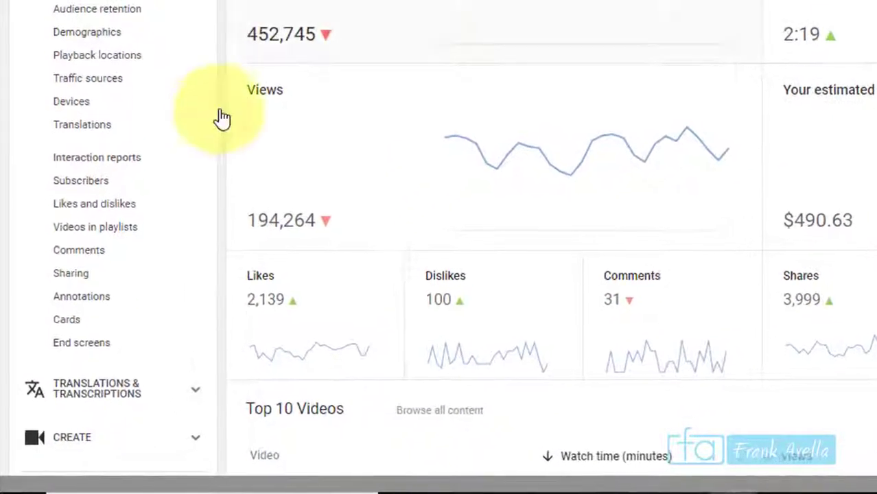
pyautogui.click(65, 322)
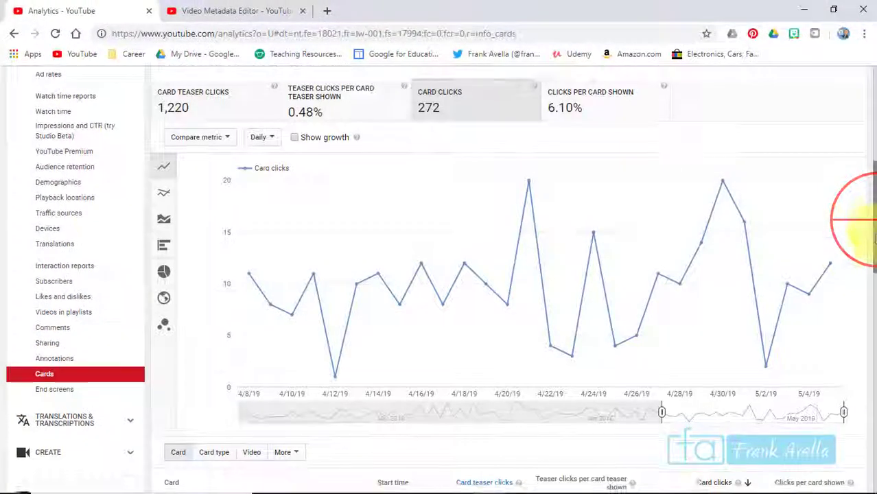
# Review the clicks per card and view poll results for "Do You Enjoy Your Teaching Career?" and the portfolios assessment question.
pyautogui.moveTo(871, 210); pyautogui.dragTo(868, 328)
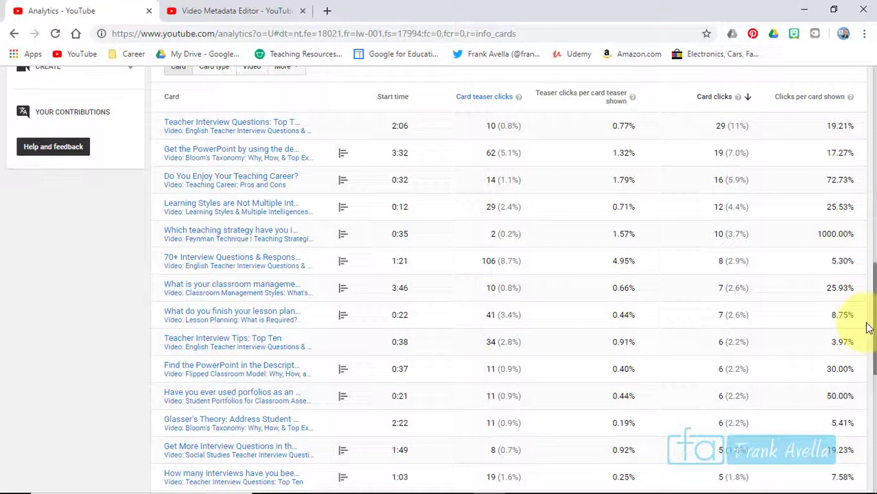
pyautogui.moveTo(191, 185)
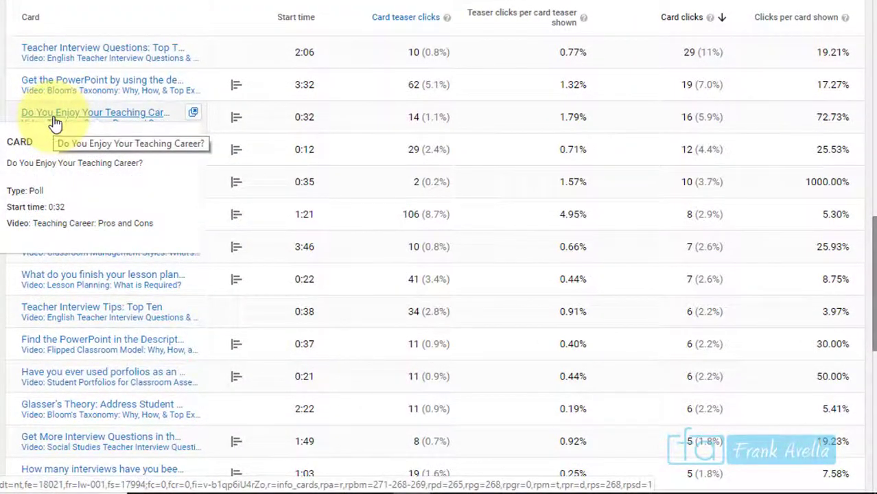
pyautogui.moveTo(237, 120)
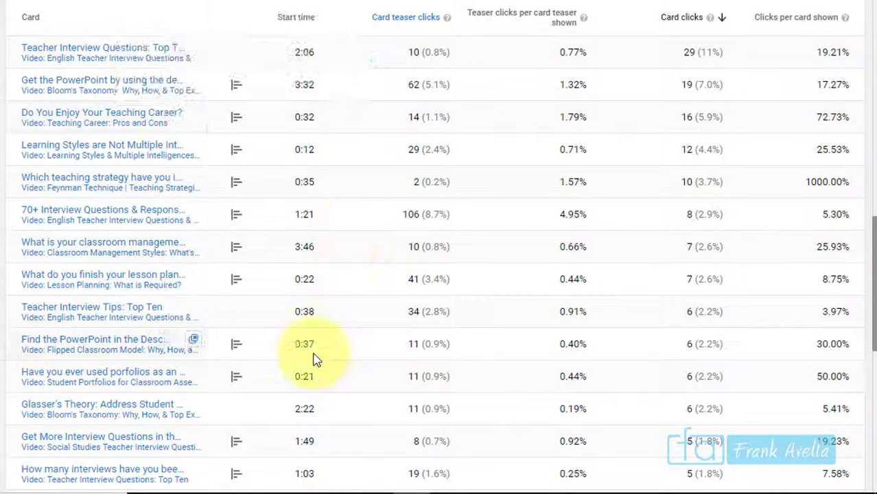
pyautogui.moveTo(235, 382)
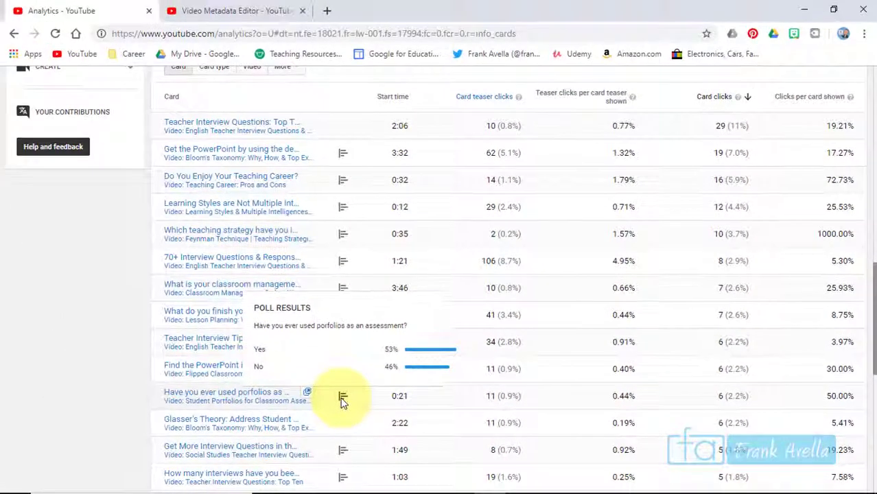
pyautogui.scroll(10, 861, 172)
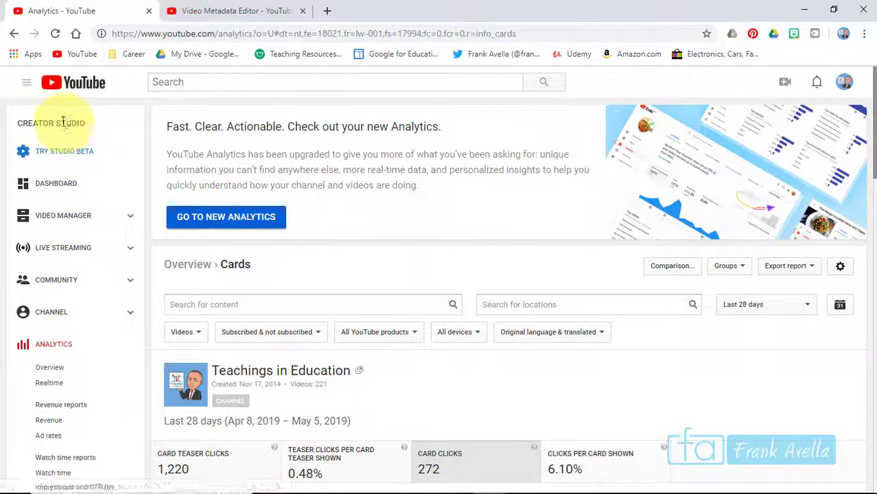
# Open the live streaming dashboard and review its stream info and live streaming checklist.
pyautogui.click(72, 248)
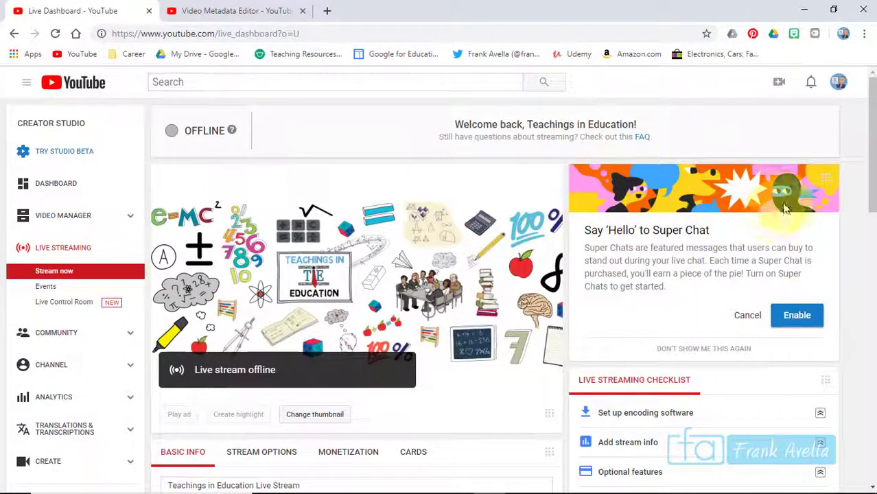
pyautogui.click(872, 106)
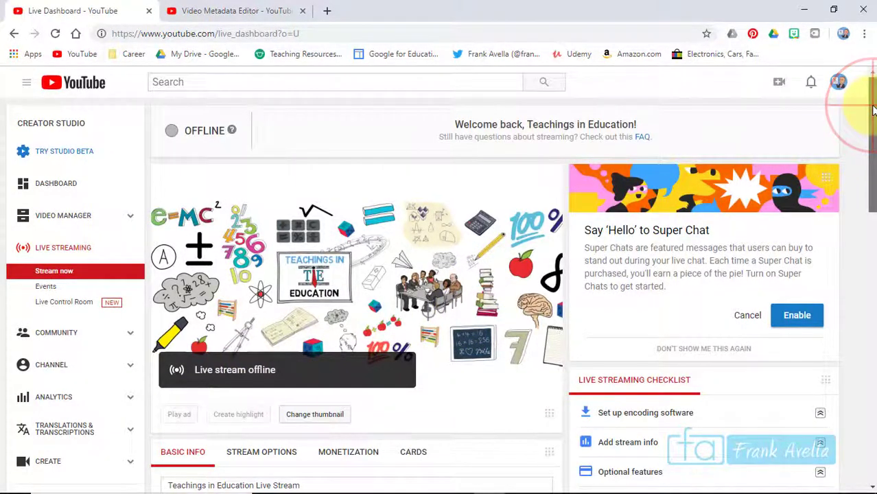
pyautogui.moveTo(871, 110); pyautogui.dragTo(870, 156)
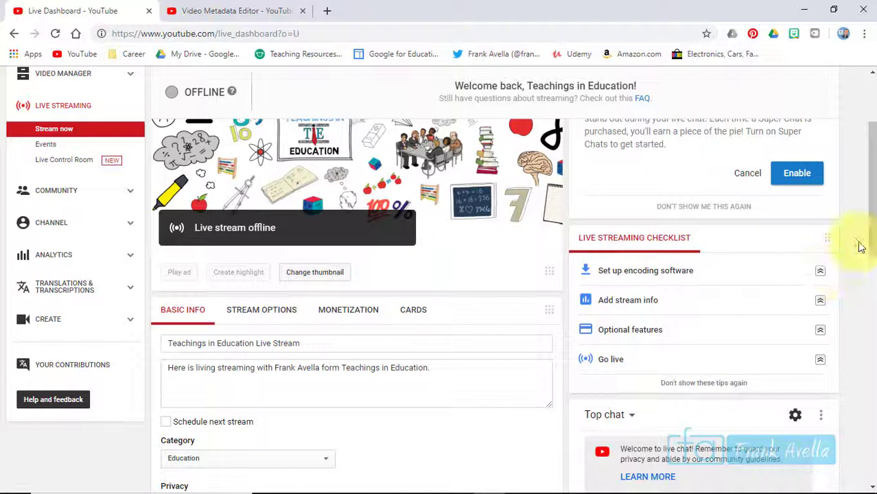
pyautogui.moveTo(869, 206); pyautogui.dragTo(863, 147)
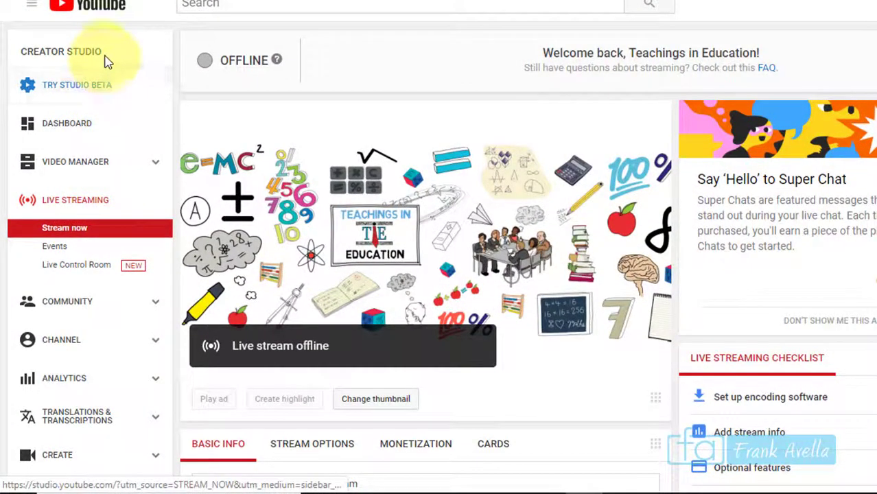
pyautogui.moveTo(101, 52); pyautogui.dragTo(20, 58)
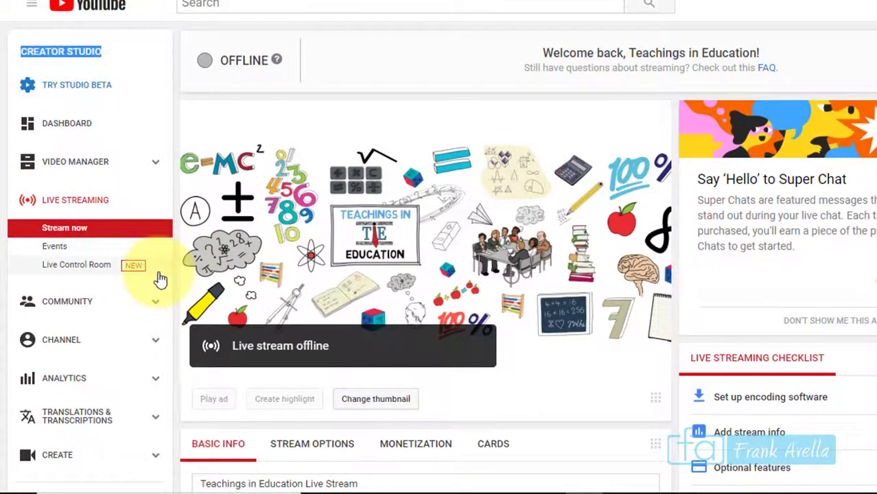
# Open the Community settings and examine the default options for comments on the channel.
pyautogui.click(73, 302)
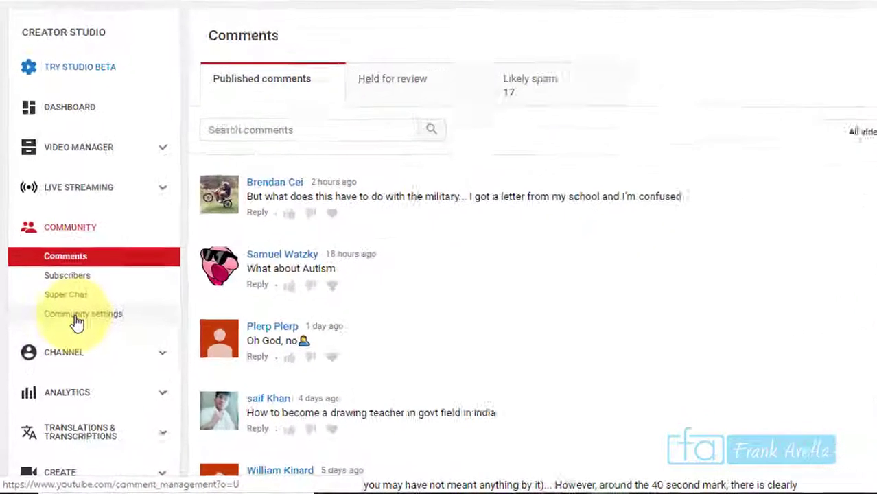
pyautogui.click(77, 322)
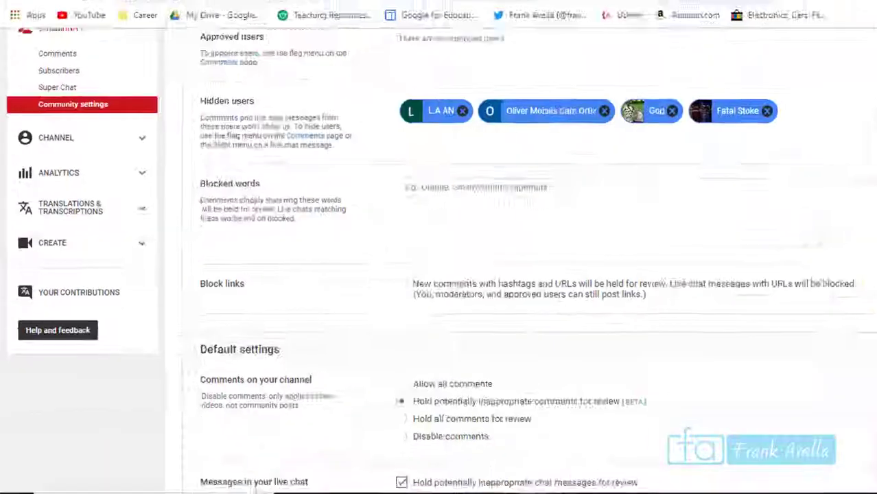
pyautogui.scroll(-2, 861, 330)
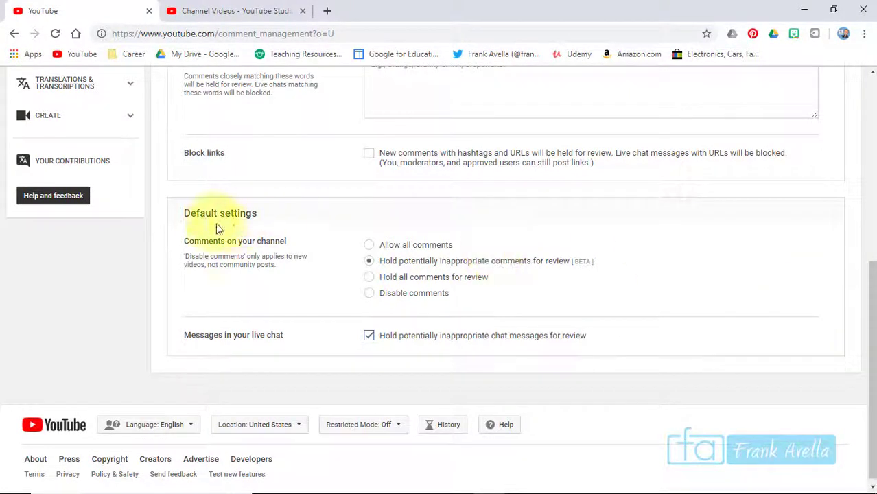
pyautogui.moveTo(182, 221); pyautogui.dragTo(505, 284)
pyautogui.click(257, 189)
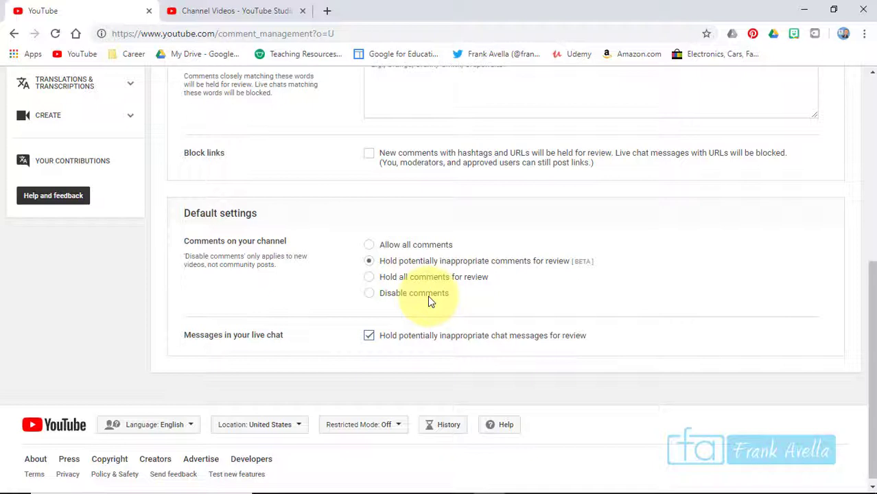
# Try holding all channel comments for review and restore the option to hold potentially inappropriate comments.
pyautogui.click(369, 281)
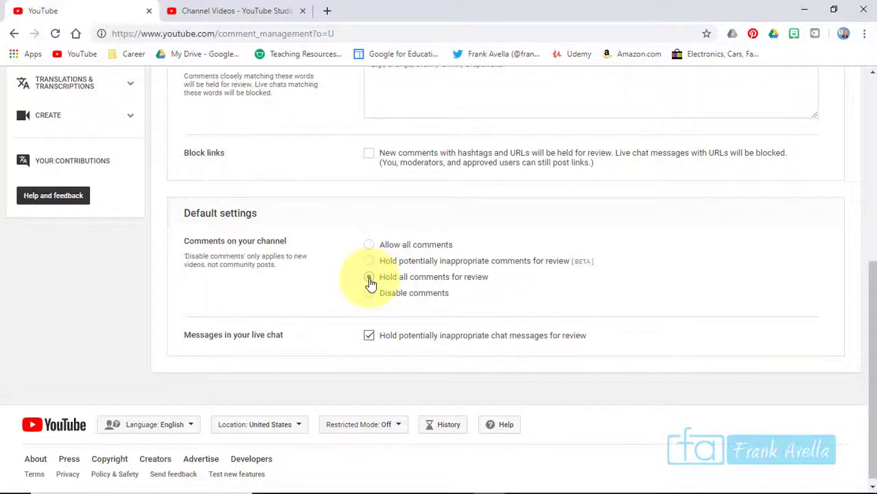
pyautogui.click(368, 267)
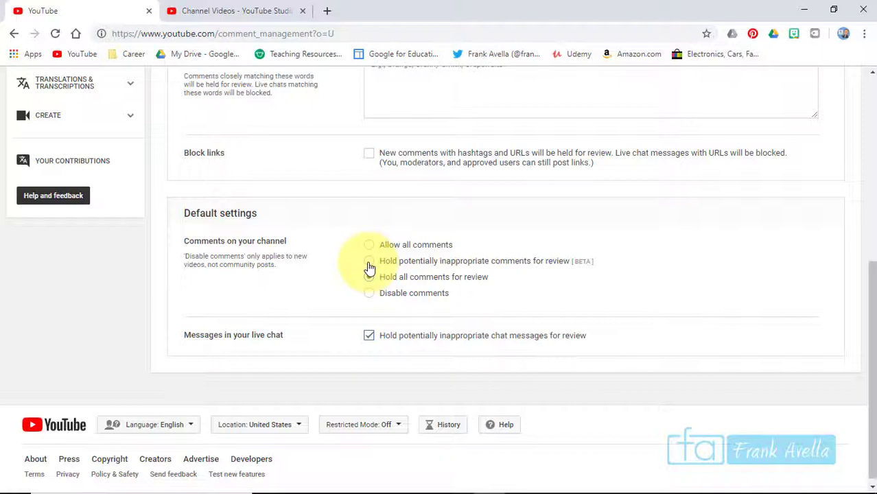
pyautogui.click(369, 266)
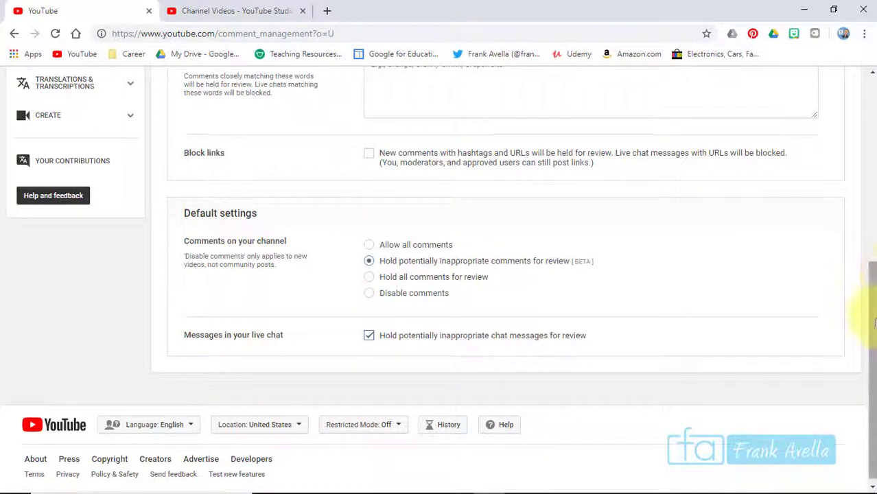
pyautogui.moveTo(870, 317); pyautogui.dragTo(872, 183)
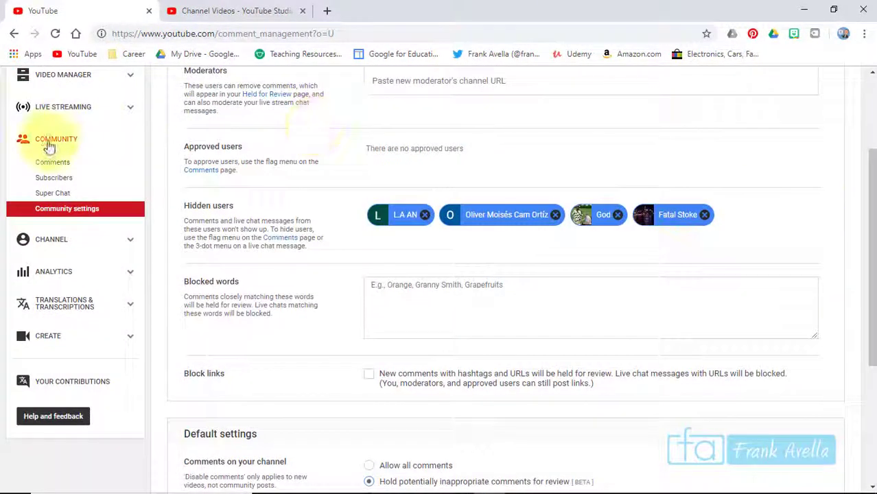